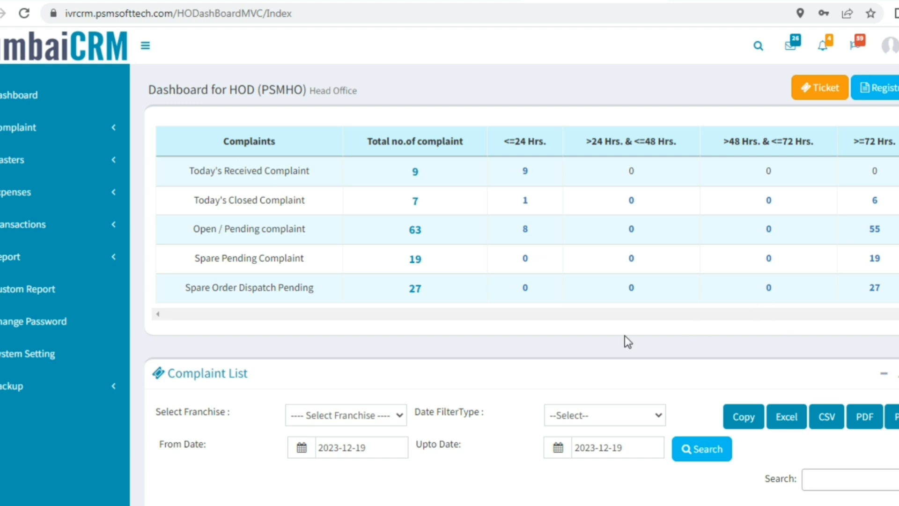
Expand the Masters menu and open the Franchise List.
{"action": "scroll", "coordinate": [885, 346], "scroll_direction": "down", "scroll_amount": 2}
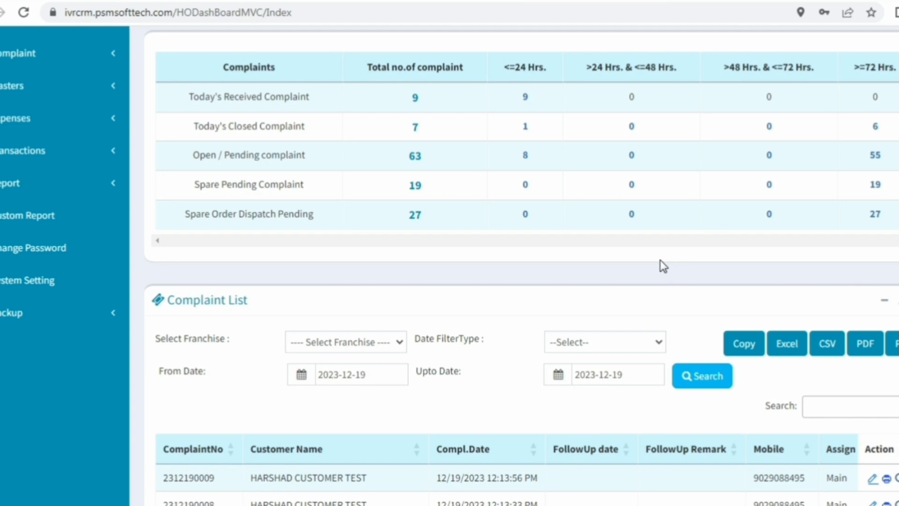
{"action": "scroll", "coordinate": [661, 260], "scroll_direction": "up", "scroll_amount": 2}
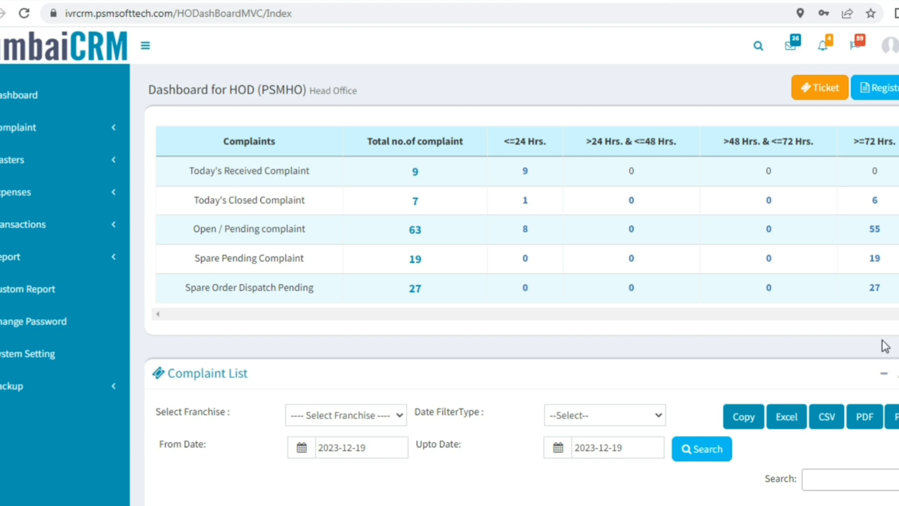
{"action": "scroll", "coordinate": [880, 343], "scroll_direction": "down", "scroll_amount": 2}
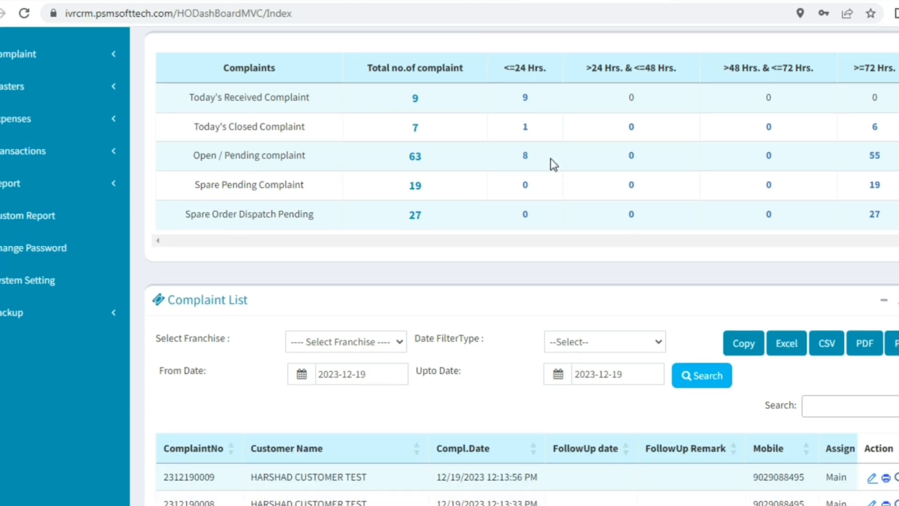
{"action": "left_click", "coordinate": [107, 160]}
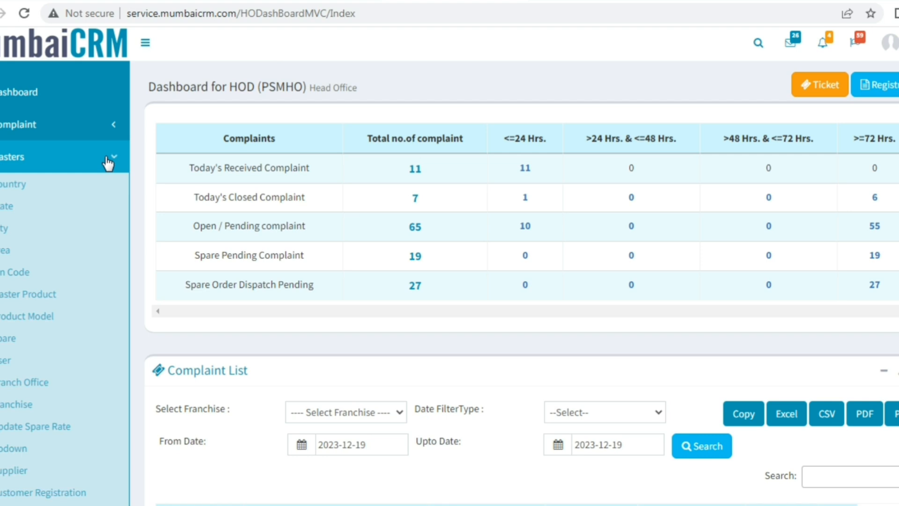
{"action": "scroll", "coordinate": [424, 55], "scroll_direction": "down", "scroll_amount": 3}
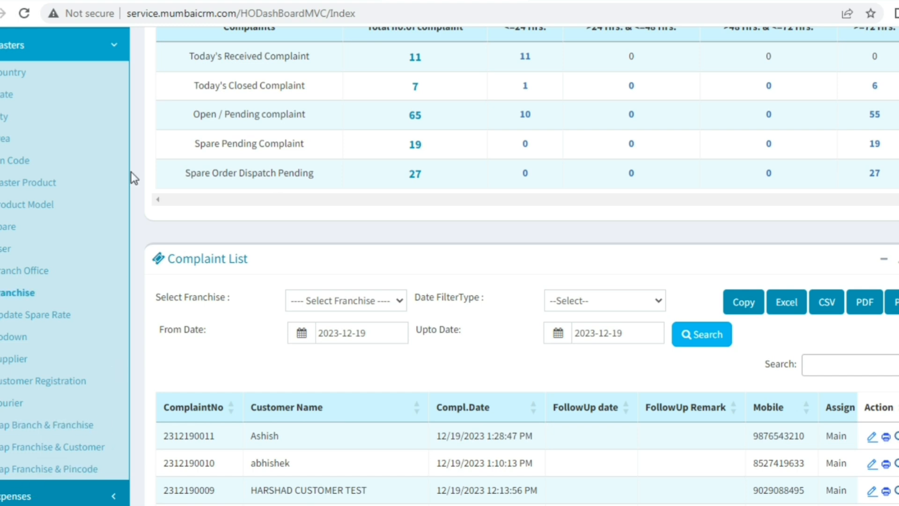
{"action": "left_click", "coordinate": [19, 292]}
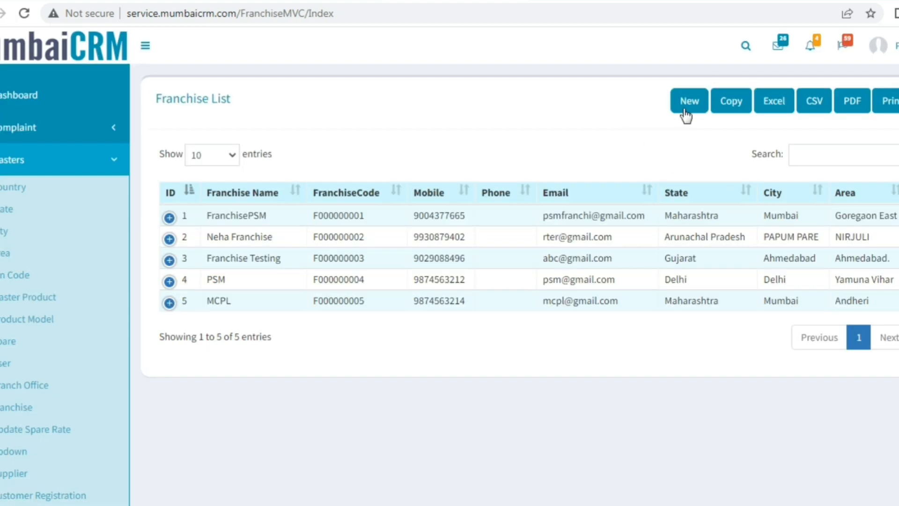
Open a blank Franchise Entry form, then cancel back to the list of 5 franchises.
{"action": "left_click", "coordinate": [686, 108]}
{"action": "scroll", "coordinate": [521, 231], "scroll_direction": "down", "scroll_amount": 1}
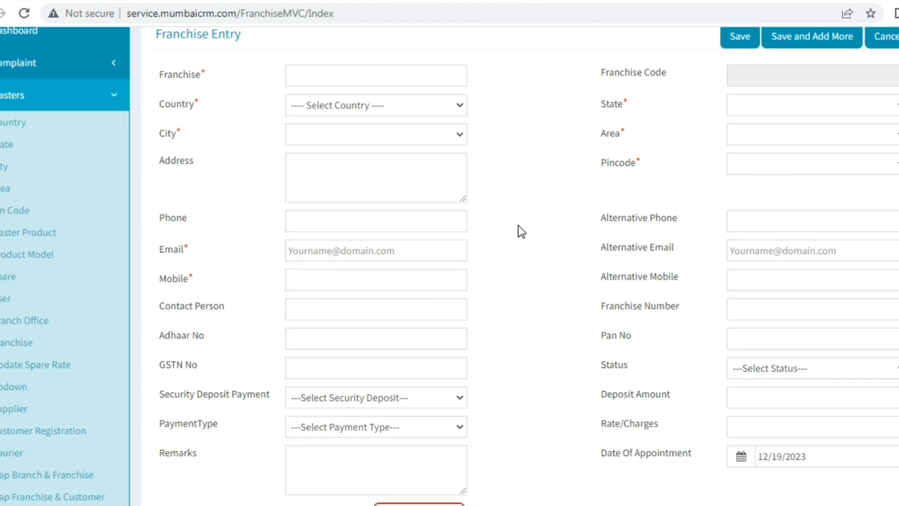
{"action": "scroll", "coordinate": [522, 230], "scroll_direction": "up", "scroll_amount": 1}
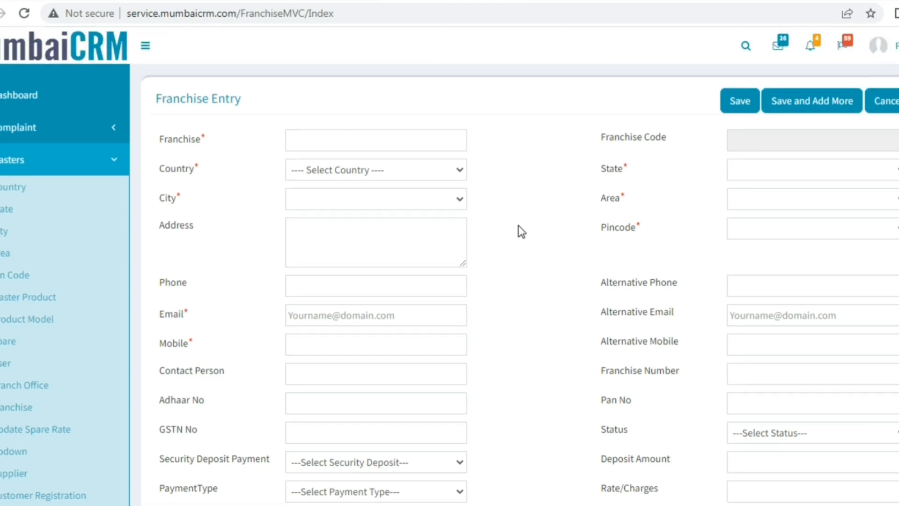
{"action": "left_click", "coordinate": [890, 107]}
{"action": "scroll", "coordinate": [34, 391], "scroll_direction": "down", "scroll_amount": 3}
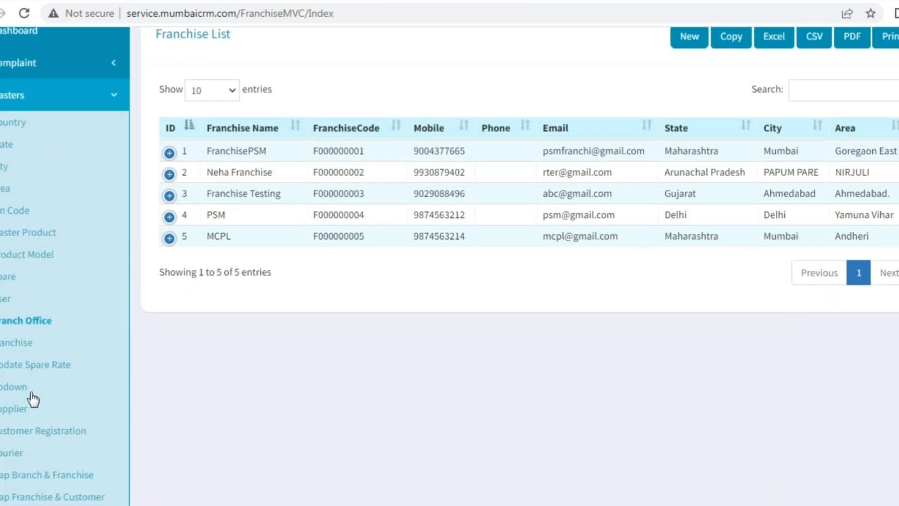
Open Customer Complaint Registration and step through the mobile, name, email and address fields.
{"action": "left_click", "coordinate": [112, 133]}
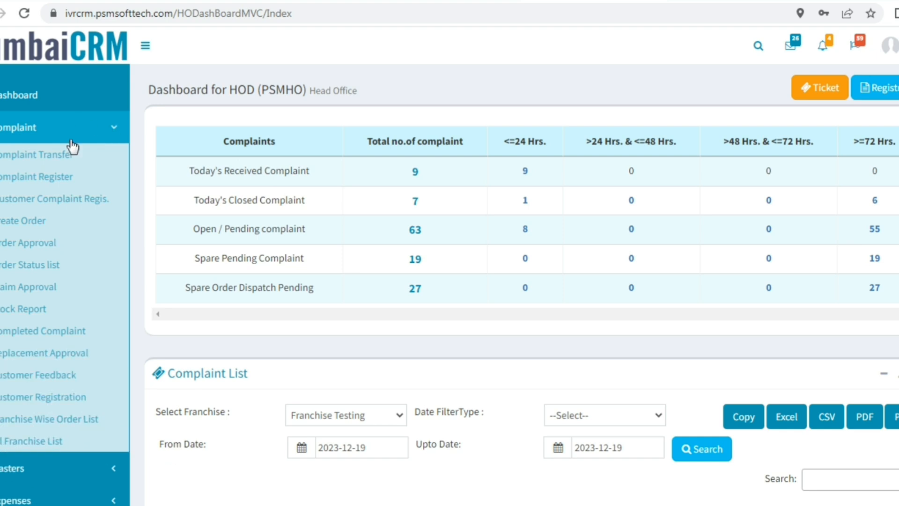
{"action": "left_click", "coordinate": [49, 199]}
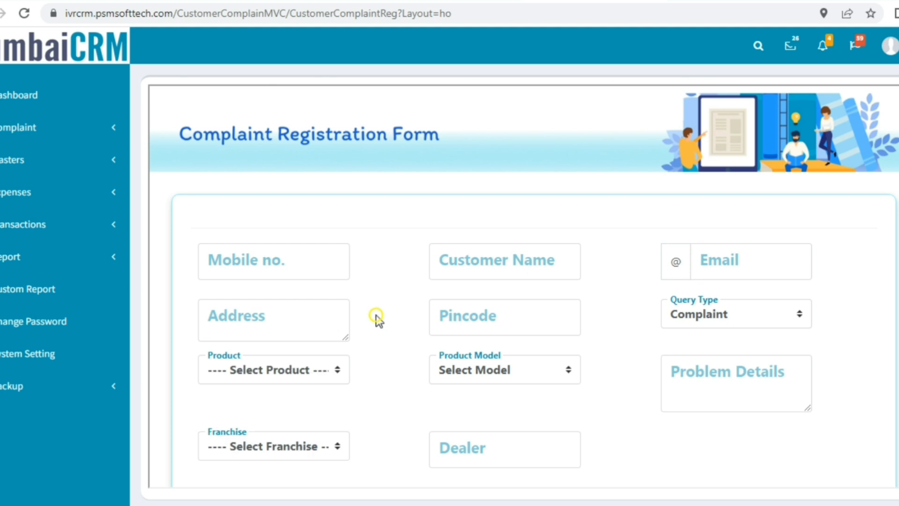
{"action": "left_click", "coordinate": [265, 262]}
{"action": "left_click", "coordinate": [461, 262]}
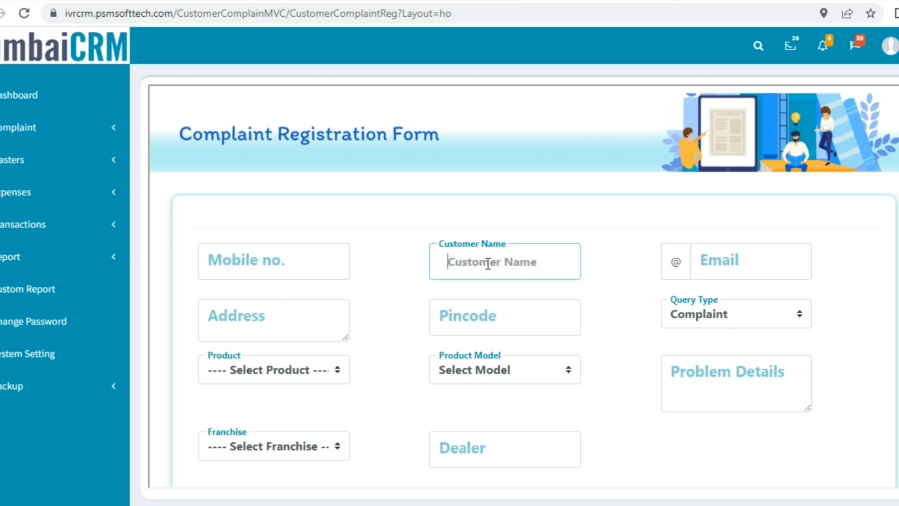
{"action": "left_click", "coordinate": [691, 262]}
{"action": "left_click", "coordinate": [278, 324]}
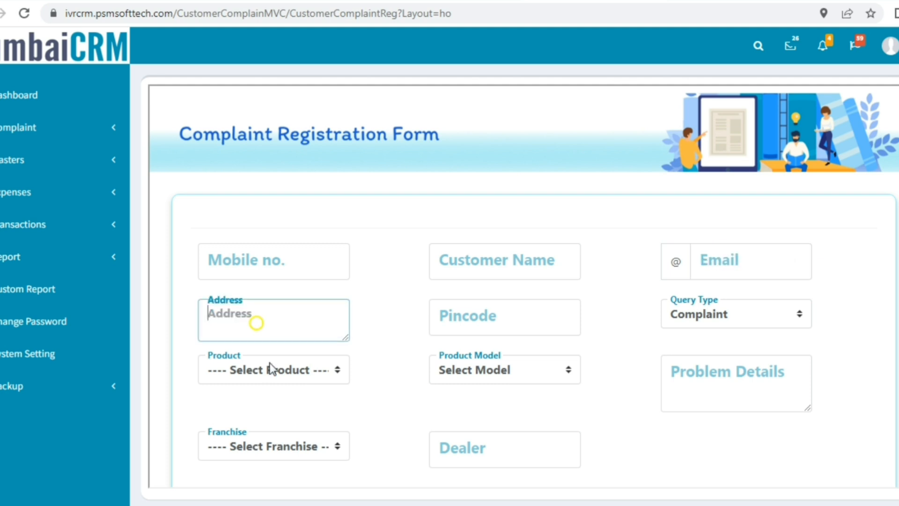
{"action": "scroll", "coordinate": [383, 358], "scroll_direction": "down", "scroll_amount": 2}
Choose Diverter as the product, leaving Product Model and Franchise unselected.
{"action": "left_click", "coordinate": [303, 304]}
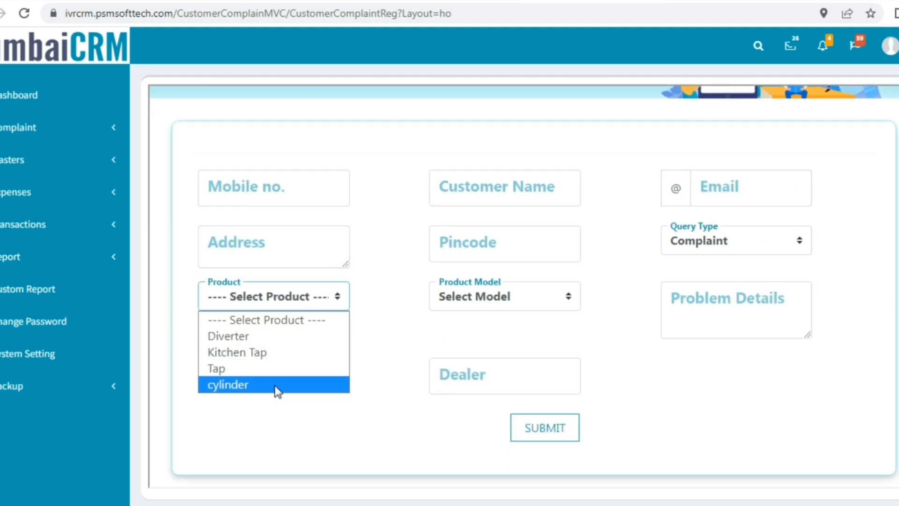
{"action": "left_click", "coordinate": [229, 336]}
{"action": "left_click", "coordinate": [550, 299]}
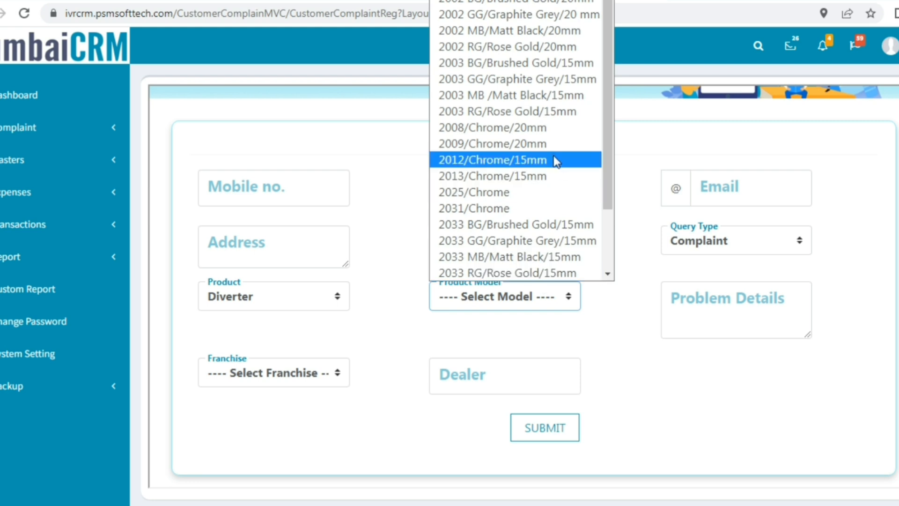
{"action": "left_click", "coordinate": [316, 315]}
{"action": "left_click", "coordinate": [337, 367]}
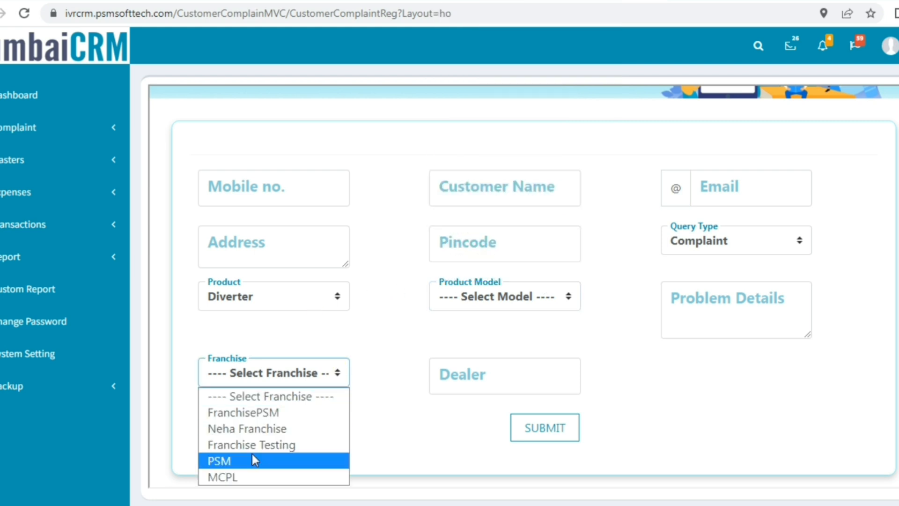
{"action": "left_click", "coordinate": [471, 430]}
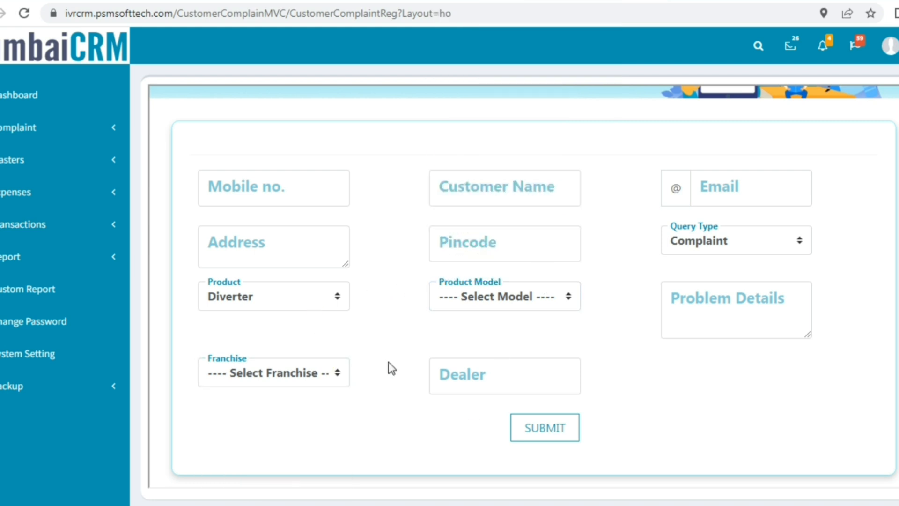
{"action": "scroll", "coordinate": [387, 367], "scroll_direction": "up", "scroll_amount": 2}
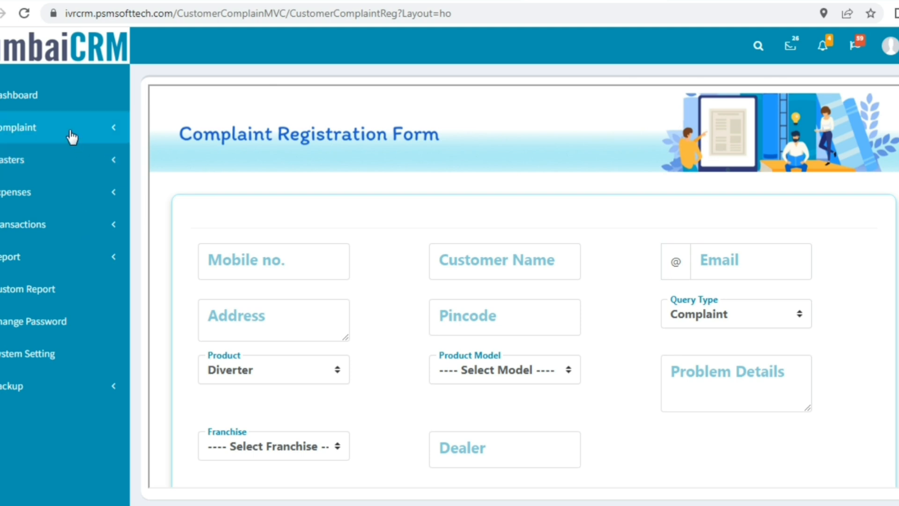
Open the Complaint Register and start a new complaint entry.
{"action": "left_click", "coordinate": [72, 137]}
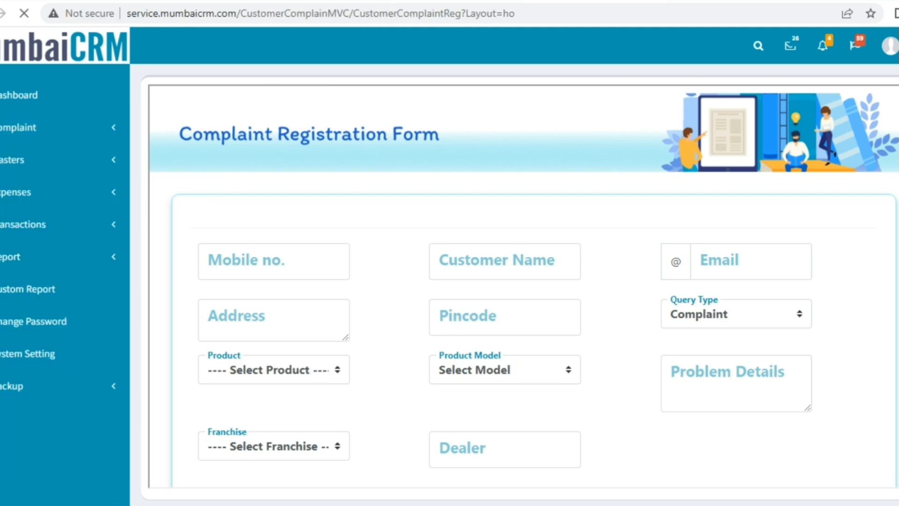
{"action": "left_click", "coordinate": [14, 131]}
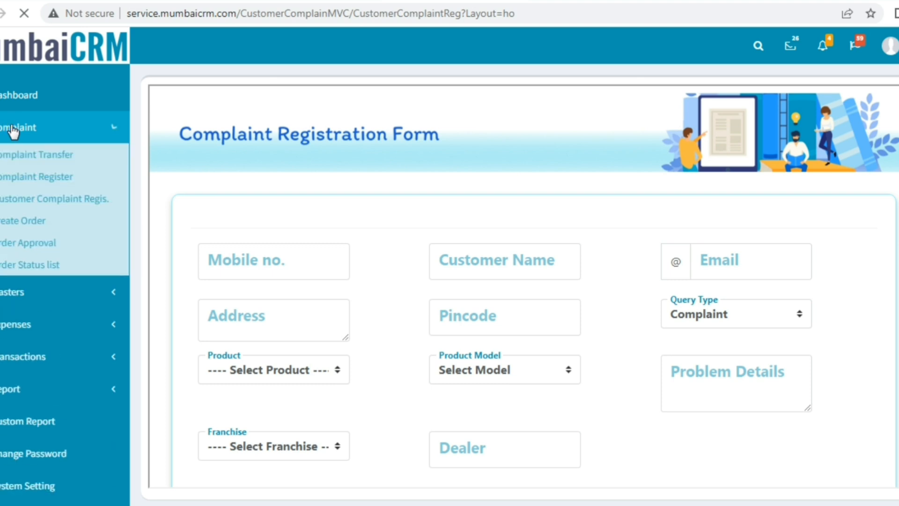
{"action": "left_click", "coordinate": [49, 177]}
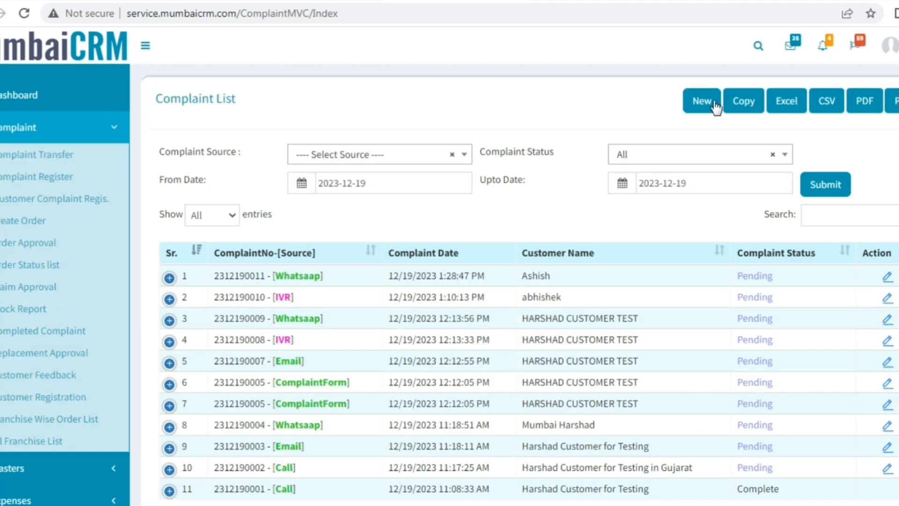
{"action": "left_click", "coordinate": [711, 102]}
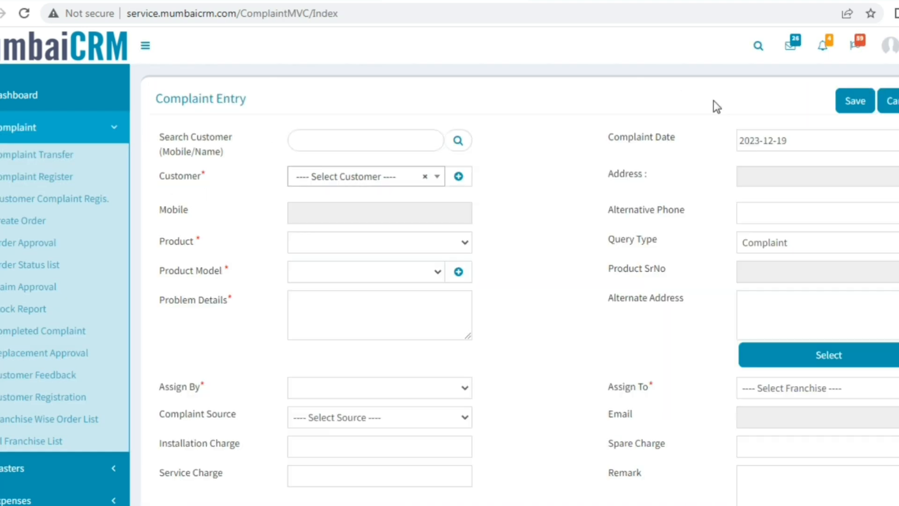
Search for and pick the Akola City test customer, set Complaint Source to Call, open Gallery.
{"action": "left_click", "coordinate": [415, 179]}
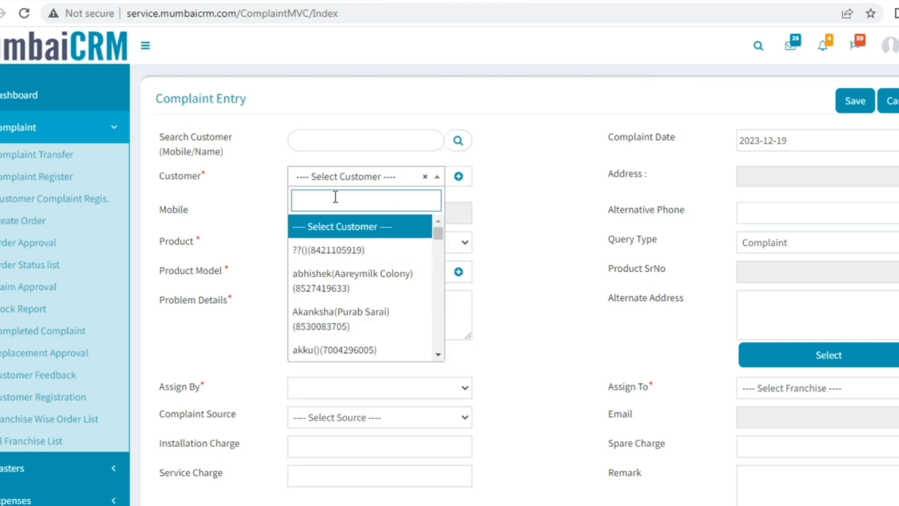
{"action": "type", "text": "harsh"}
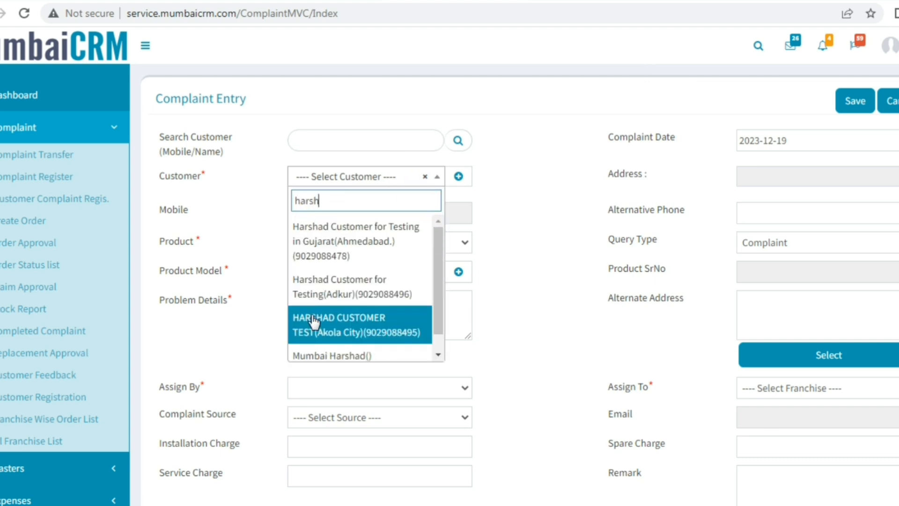
{"action": "left_click", "coordinate": [312, 321]}
{"action": "scroll", "coordinate": [532, 261], "scroll_direction": "down", "scroll_amount": 3}
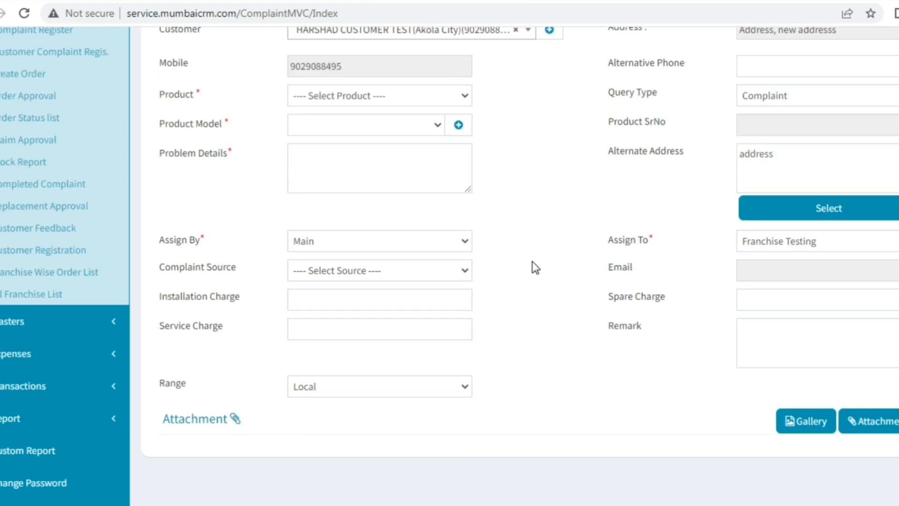
{"action": "left_click", "coordinate": [447, 271]}
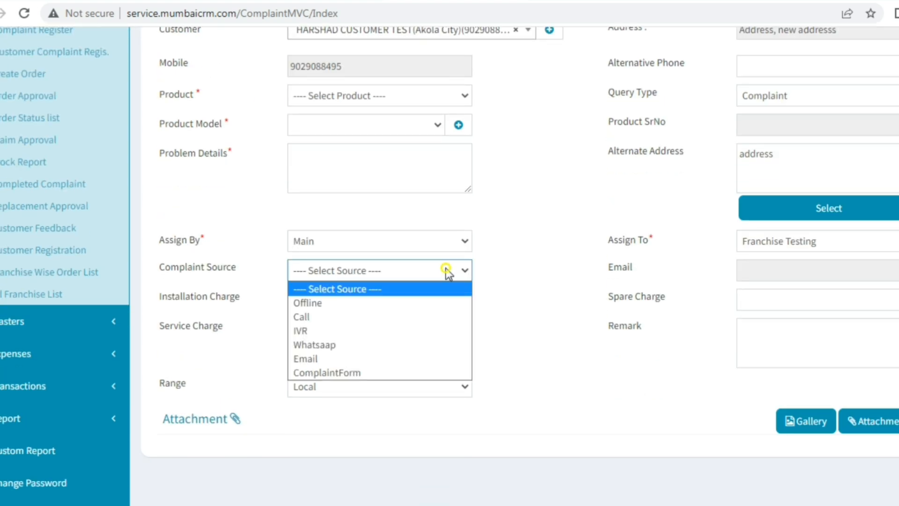
{"action": "left_click", "coordinate": [320, 317]}
{"action": "left_click", "coordinate": [817, 427]}
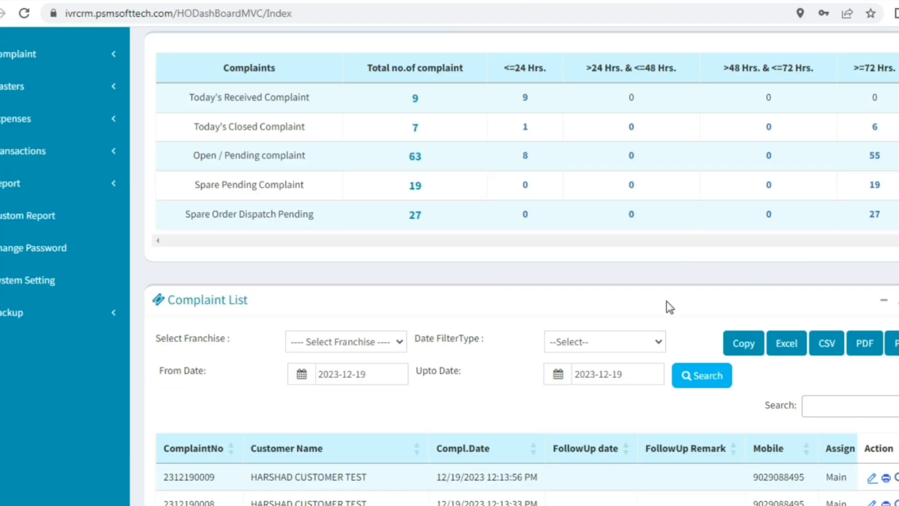
Export the 2023-12-19 complaint list (146 entries) to an .xlsx Excel file.
{"action": "scroll", "coordinate": [667, 301], "scroll_direction": "down", "scroll_amount": 5}
{"action": "scroll", "coordinate": [663, 315], "scroll_direction": "down", "scroll_amount": 2}
{"action": "scroll", "coordinate": [356, 304], "scroll_direction": "up", "scroll_amount": 3}
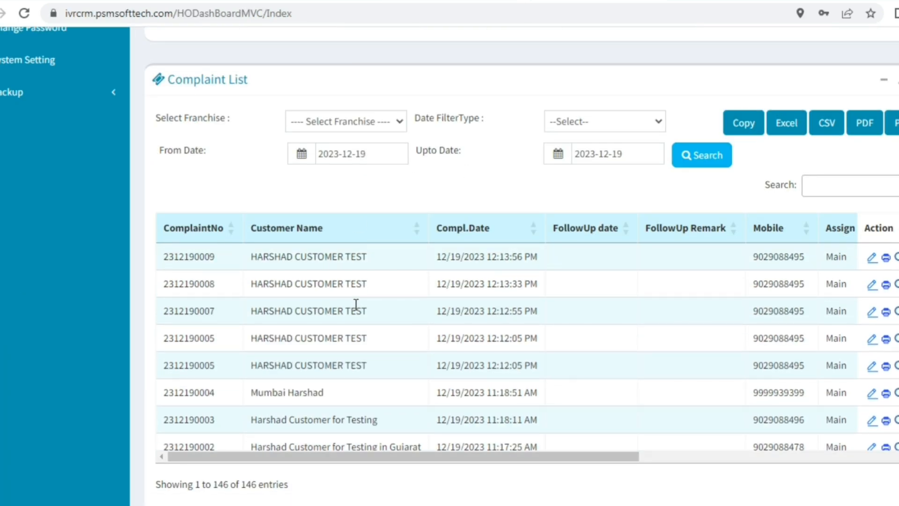
{"action": "scroll", "coordinate": [356, 305], "scroll_direction": "down", "scroll_amount": 10}
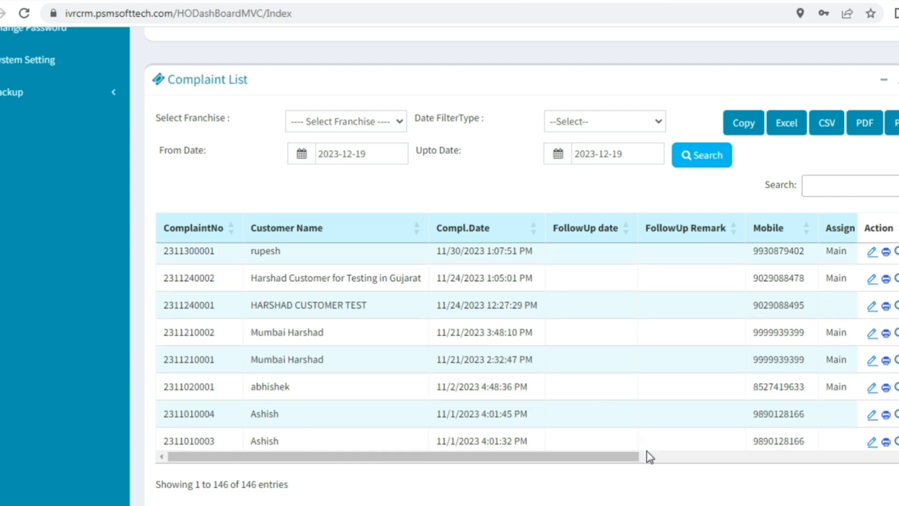
{"action": "left_click_drag", "start_coordinate": [630, 457], "coordinate": [843, 458]}
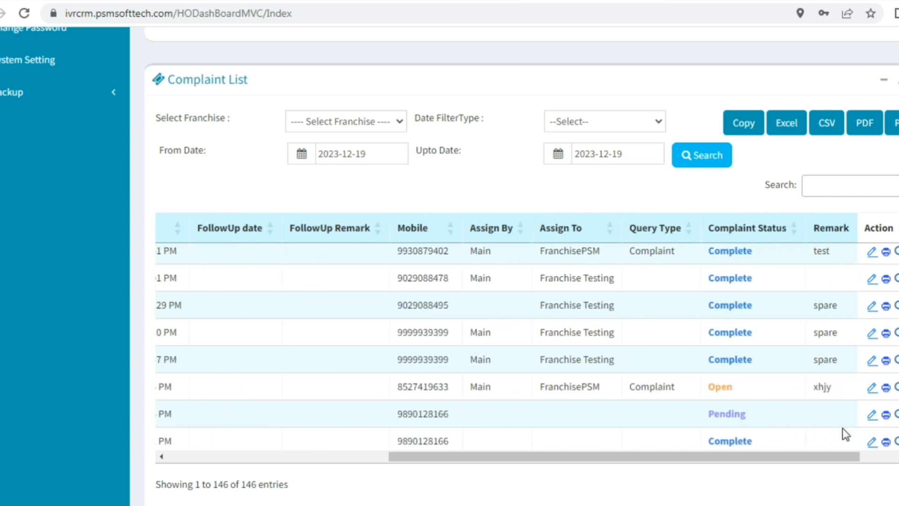
{"action": "scroll", "coordinate": [778, 274], "scroll_direction": "up", "scroll_amount": 6}
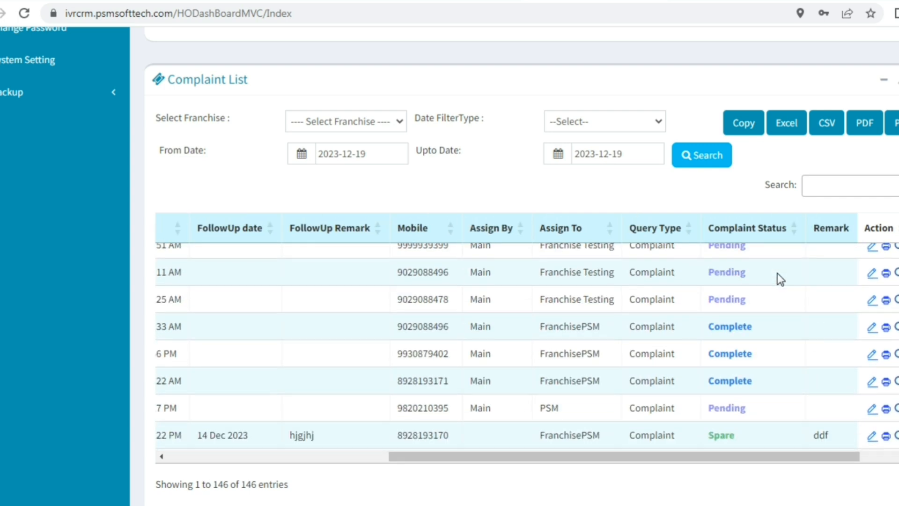
{"action": "scroll", "coordinate": [778, 274], "scroll_direction": "down", "scroll_amount": 3}
{"action": "scroll", "coordinate": [778, 274], "scroll_direction": "down", "scroll_amount": 2}
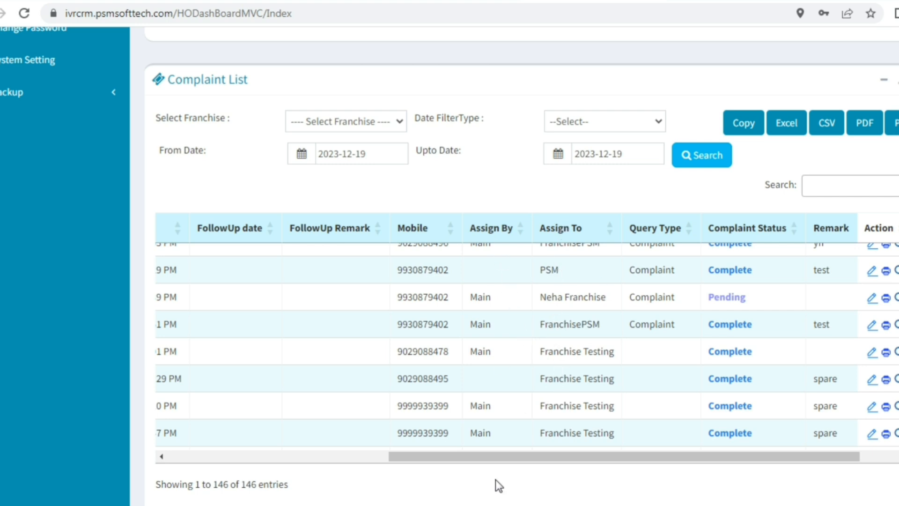
{"action": "left_click_drag", "start_coordinate": [485, 457], "coordinate": [227, 435]}
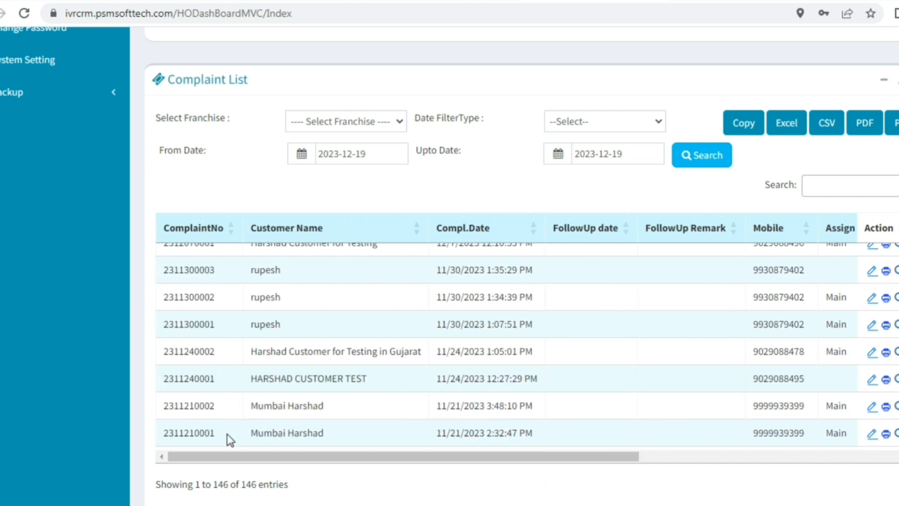
{"action": "scroll", "coordinate": [226, 434], "scroll_direction": "up", "scroll_amount": 10}
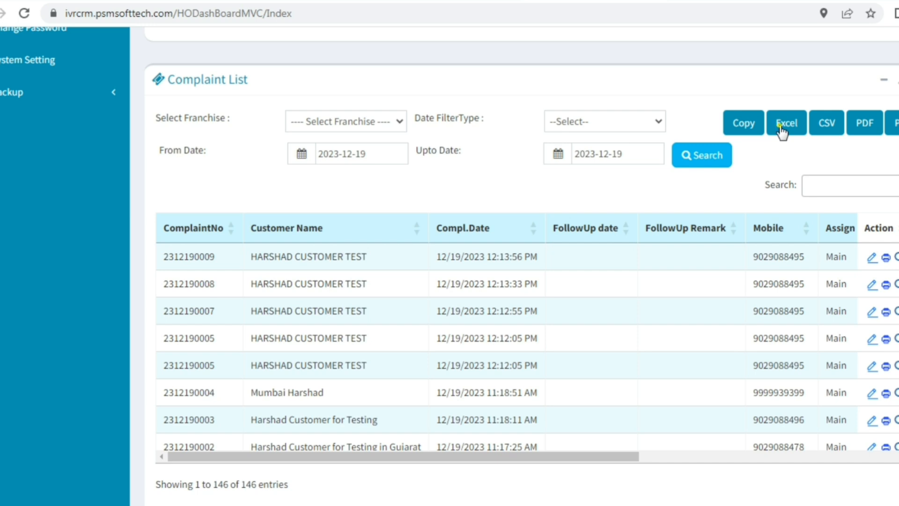
{"action": "left_click", "coordinate": [781, 127]}
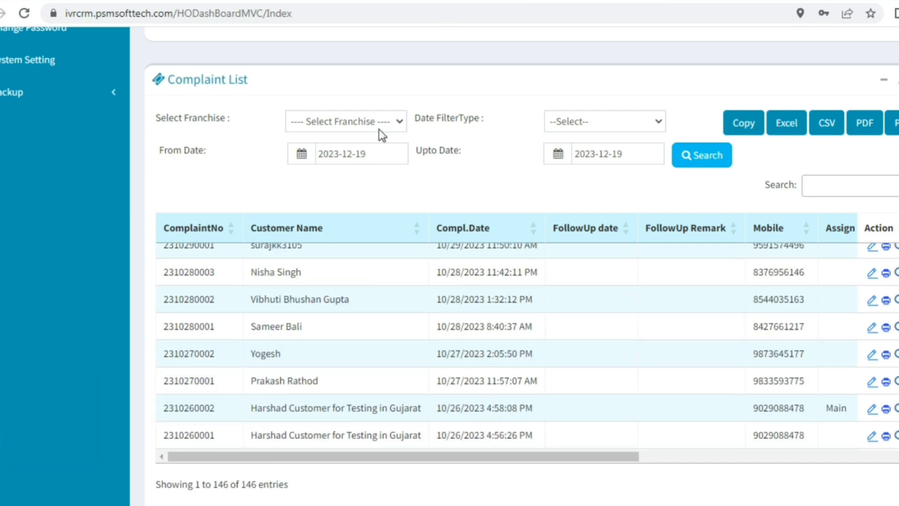
Filter the complaint list to Franchise Testing, leaving 24 entries.
{"action": "left_click", "coordinate": [379, 129]}
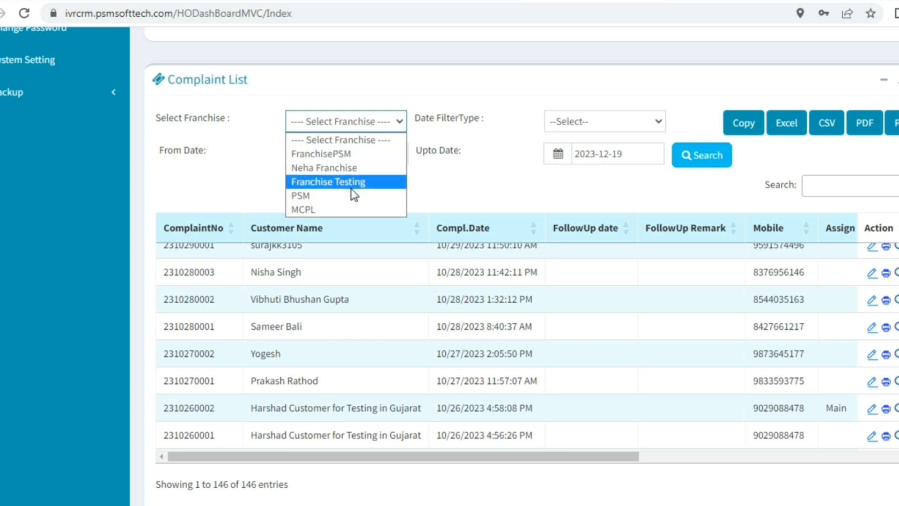
{"action": "left_click", "coordinate": [342, 180]}
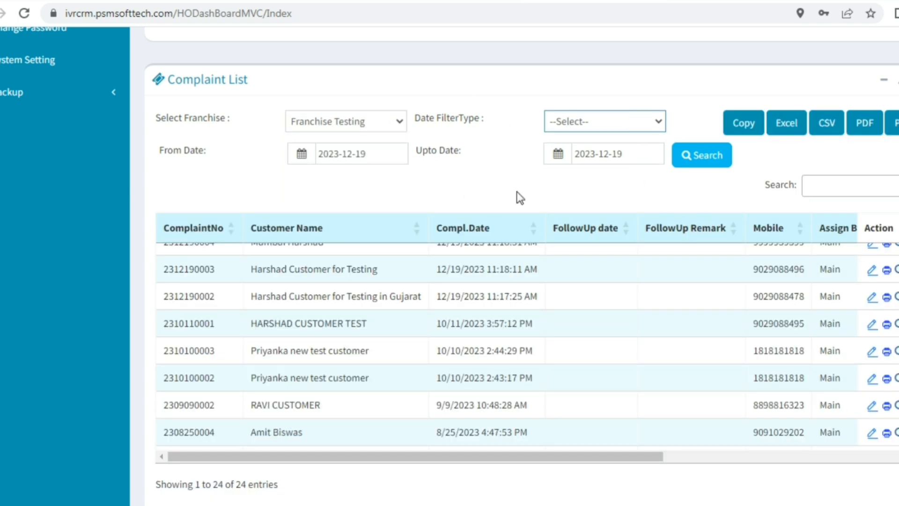
{"action": "scroll", "coordinate": [845, 399], "scroll_direction": "down", "scroll_amount": 2}
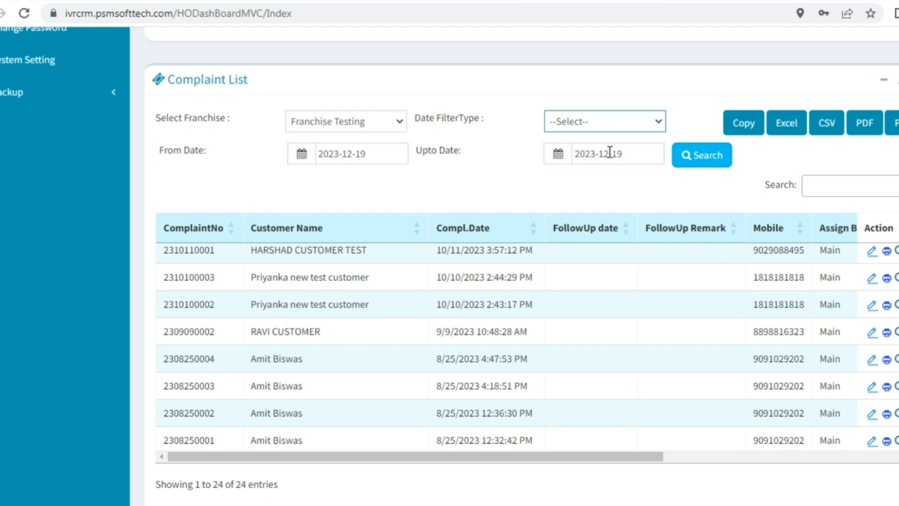
Check the date range pickers and Date FilterType options without changing them.
{"action": "left_click", "coordinate": [637, 155]}
{"action": "left_click", "coordinate": [405, 161]}
{"action": "left_click", "coordinate": [648, 121]}
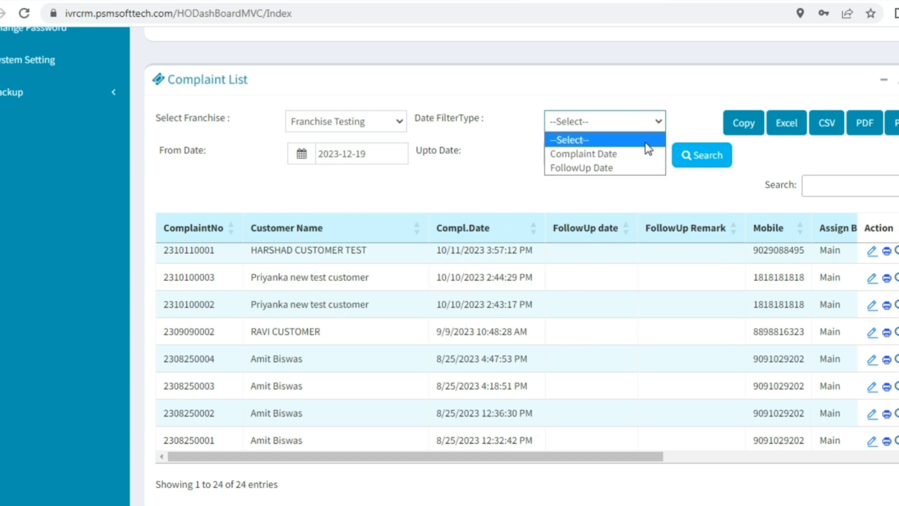
{"action": "left_click", "coordinate": [625, 187]}
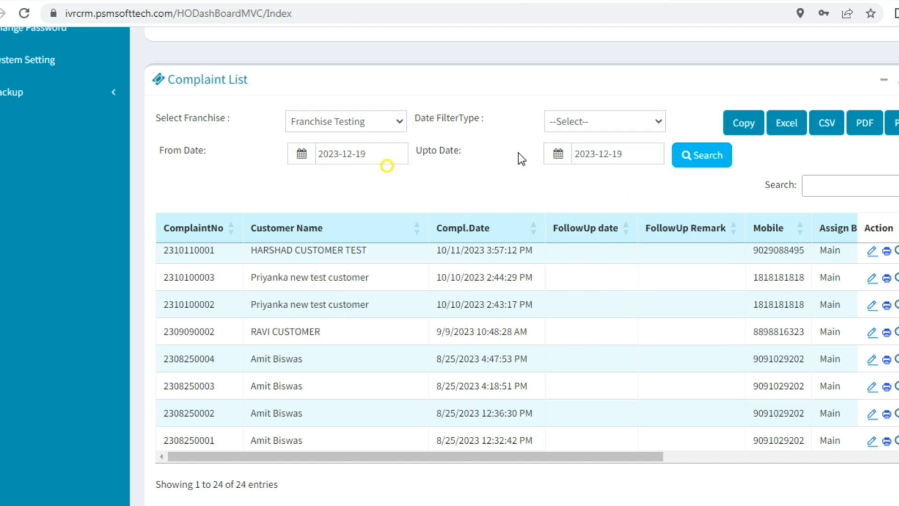
{"action": "left_click", "coordinate": [605, 154]}
{"action": "scroll", "coordinate": [582, 154], "scroll_direction": "down", "scroll_amount": 12}
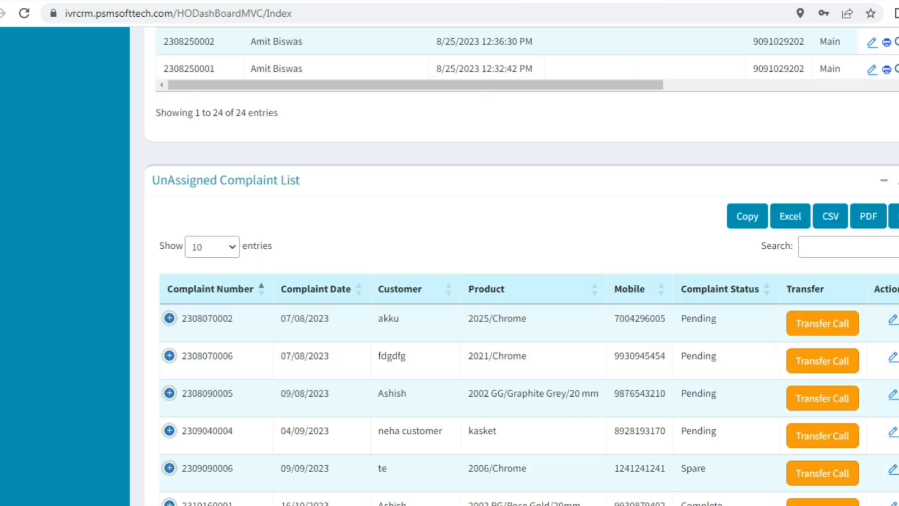
{"action": "scroll", "coordinate": [582, 154], "scroll_direction": "up", "scroll_amount": 1}
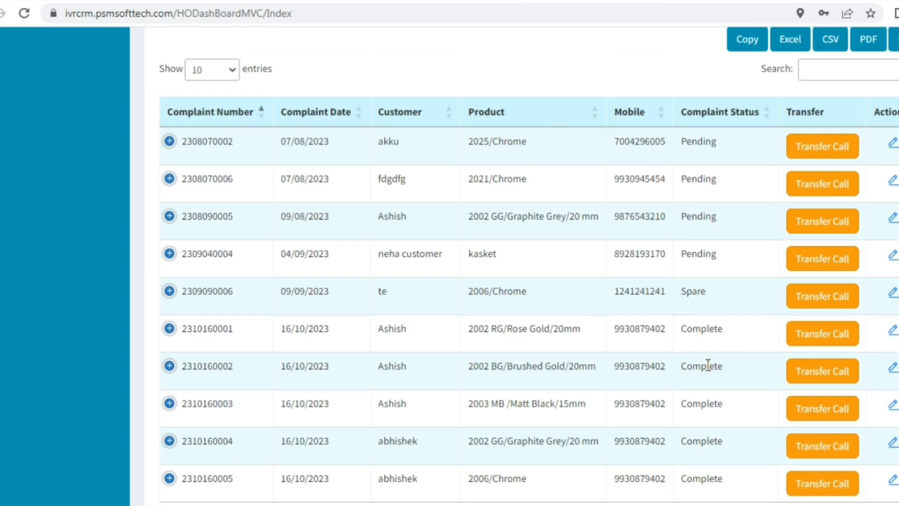
{"action": "left_click", "coordinate": [807, 151]}
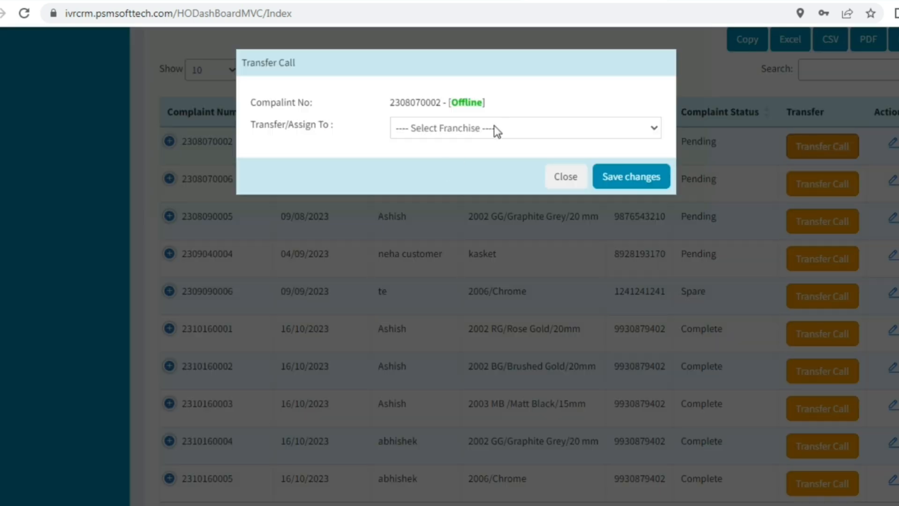
{"action": "left_click", "coordinate": [494, 127]}
{"action": "left_click", "coordinate": [428, 189]}
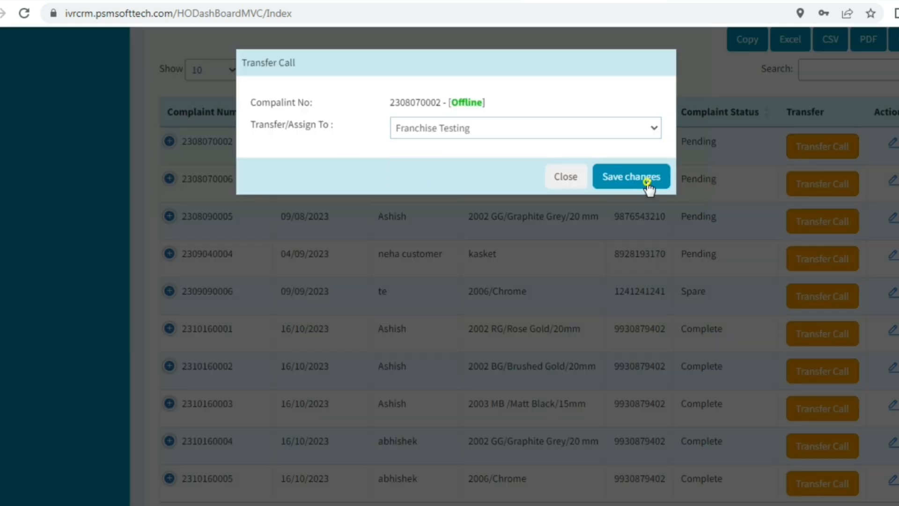
{"action": "left_click", "coordinate": [649, 187]}
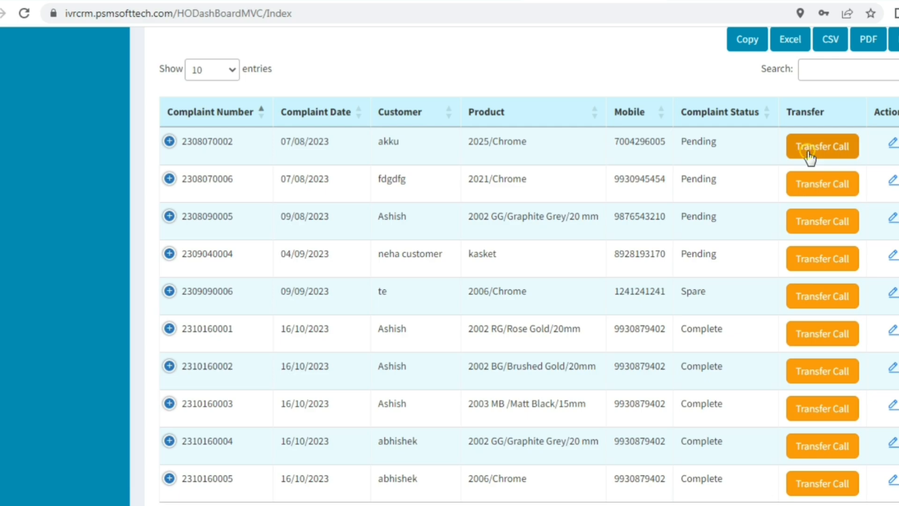
{"action": "left_click", "coordinate": [445, 242]}
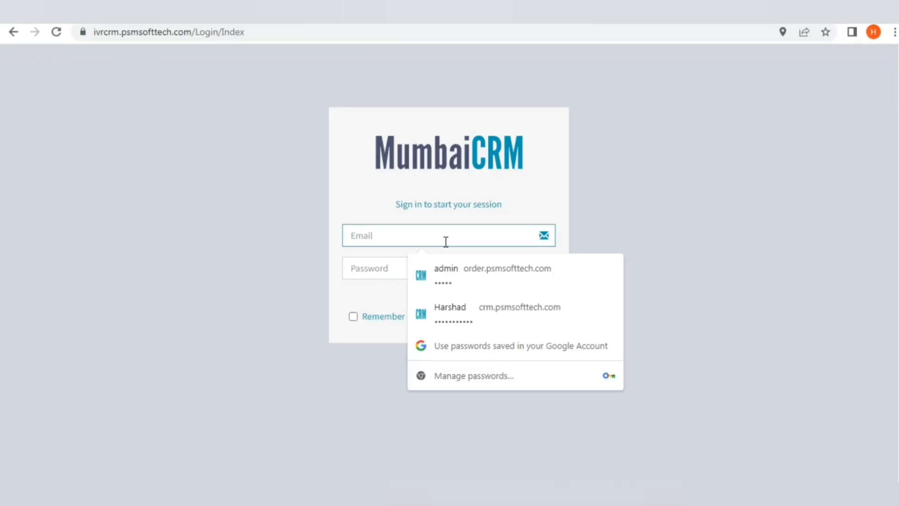
Sign in with the franchise admin's login name and password to reach the Franchise Dashboard.
{"action": "type", "text": "a"}
{"action": "key", "text": "BackSpace"}
{"action": "type", "text": "Fradmin"}
{"action": "key", "text": "Tab"}
{"action": "type", "text": "a"}
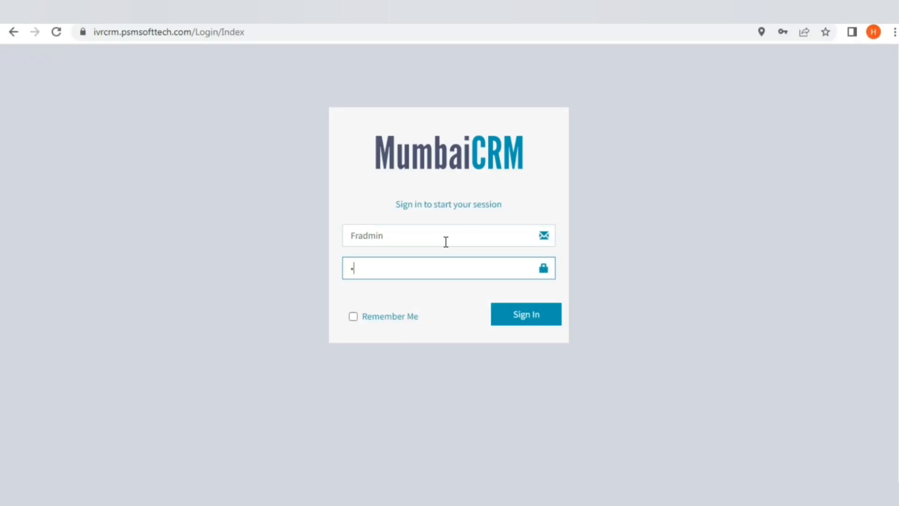
{"action": "type", "text": "**"}
{"action": "left_click", "coordinate": [446, 241]}
{"action": "type", "text": "n"}
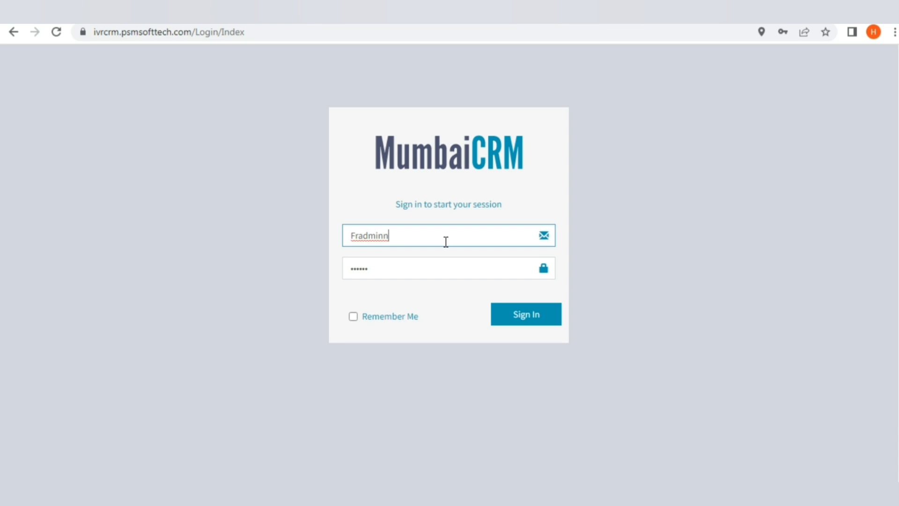
{"action": "left_click", "coordinate": [431, 273]}
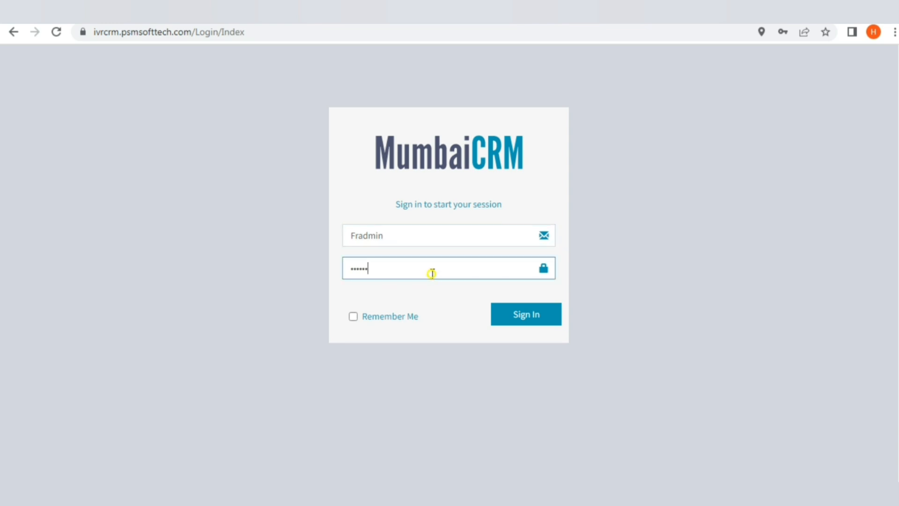
{"action": "left_click", "coordinate": [525, 306]}
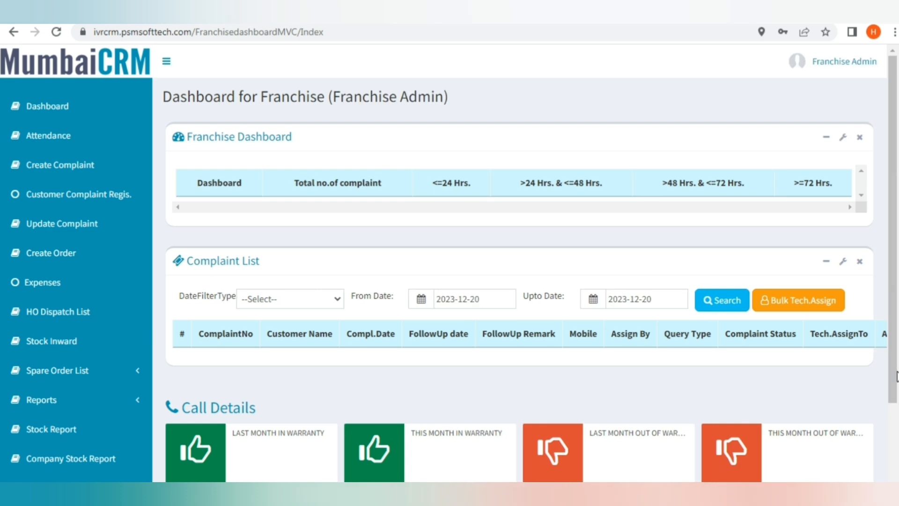
{"action": "scroll", "coordinate": [525, 281], "scroll_direction": "down", "scroll_amount": 2}
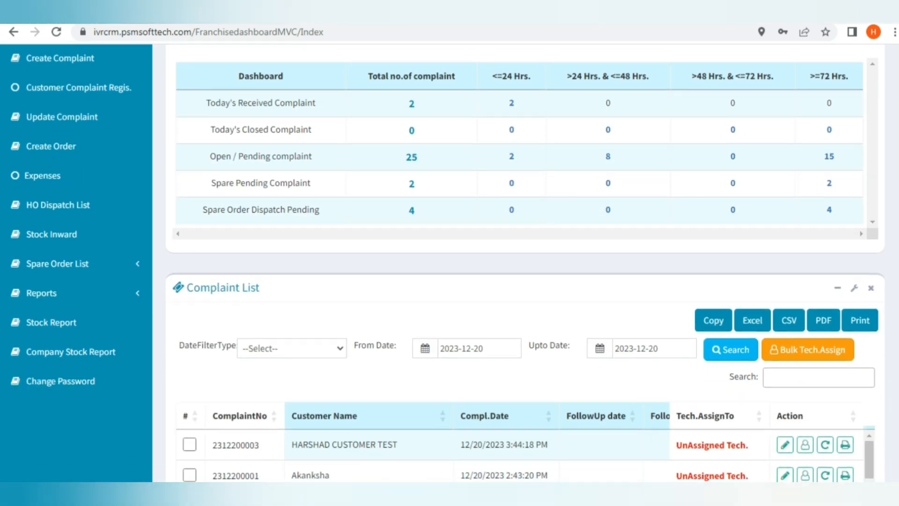
{"action": "scroll", "coordinate": [525, 281], "scroll_direction": "up", "scroll_amount": 2}
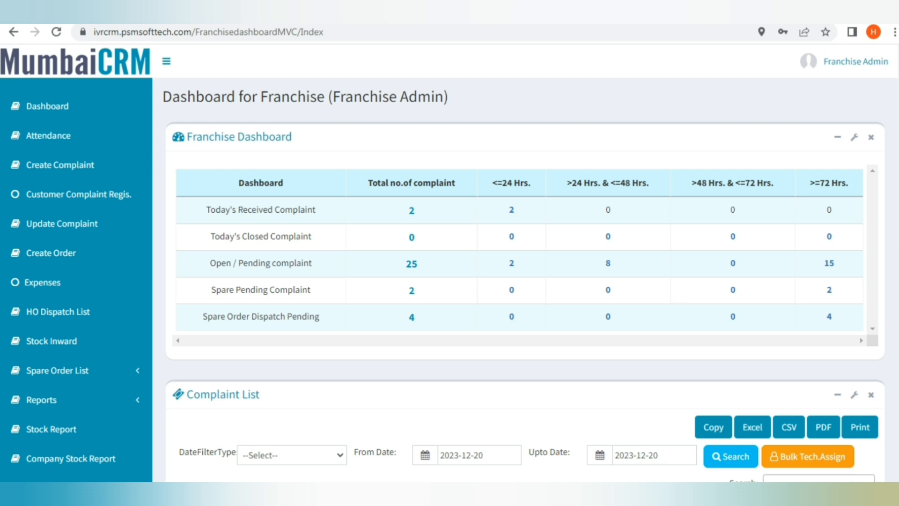
{"action": "left_click", "coordinate": [413, 267]}
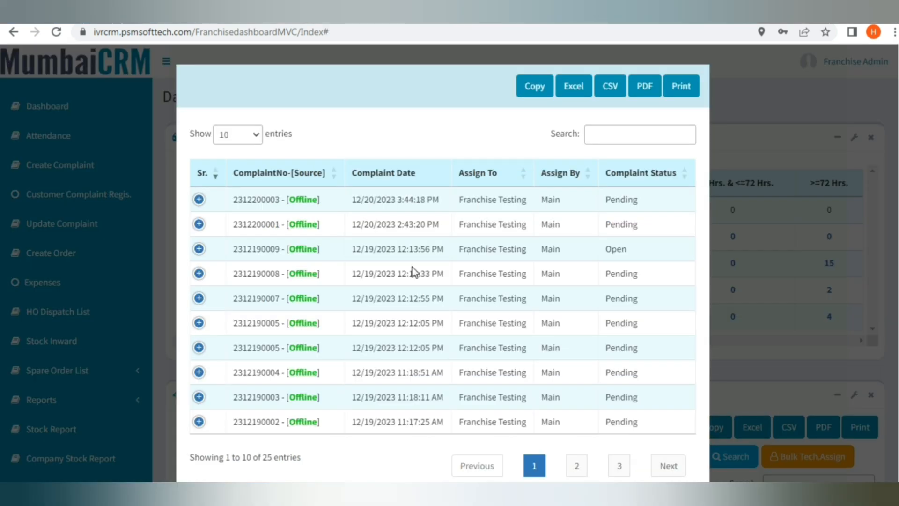
{"action": "left_click", "coordinate": [199, 200]}
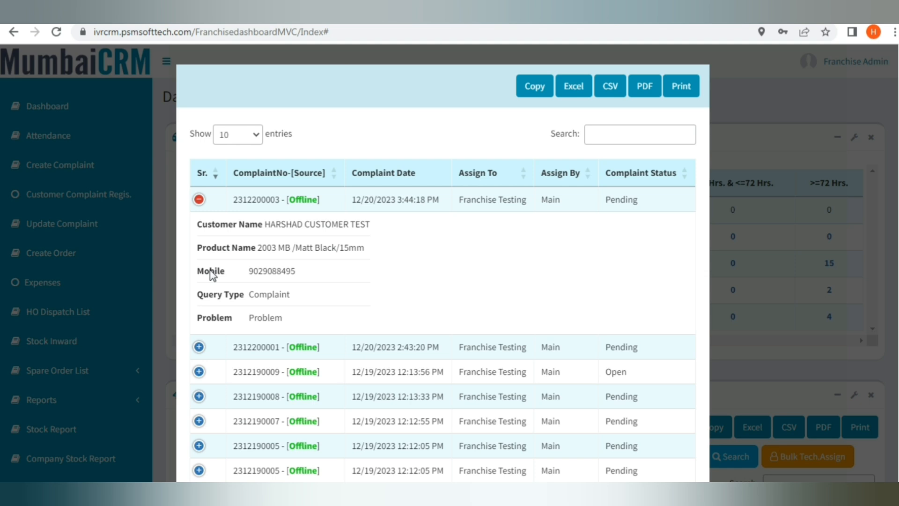
{"action": "left_click", "coordinate": [199, 199]}
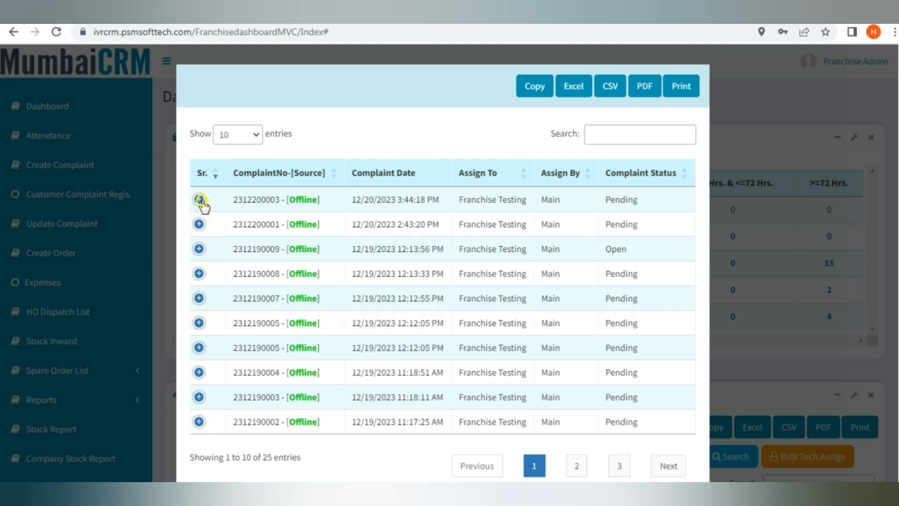
{"action": "scroll", "coordinate": [560, 306], "scroll_direction": "down", "scroll_amount": 3}
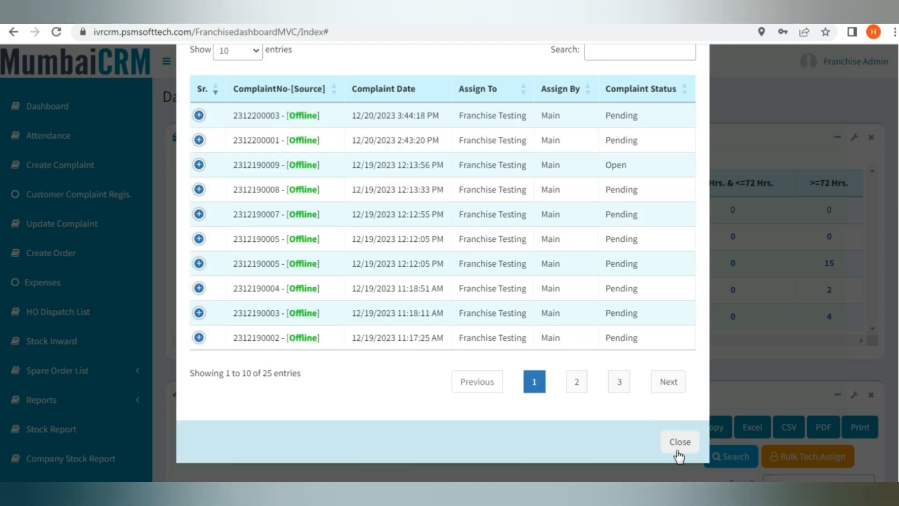
{"action": "scroll", "coordinate": [414, 272], "scroll_direction": "up", "scroll_amount": 3}
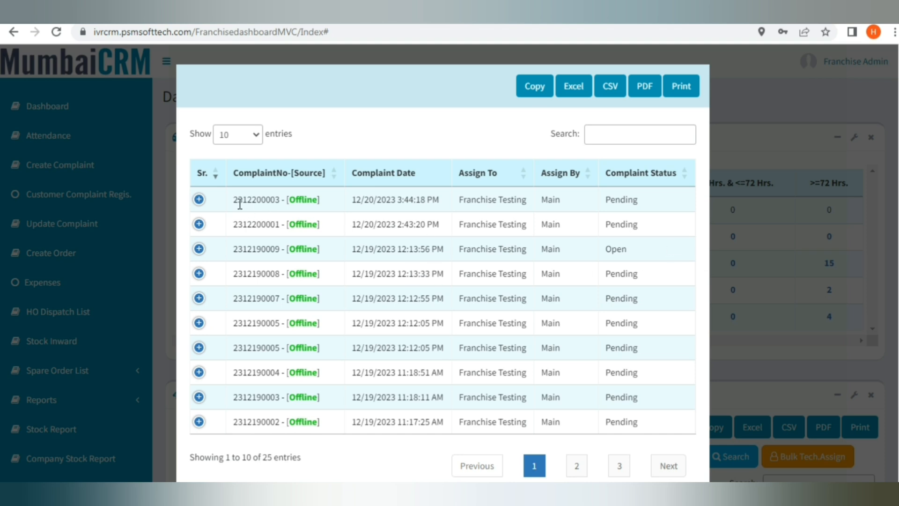
{"action": "left_click", "coordinate": [198, 200]}
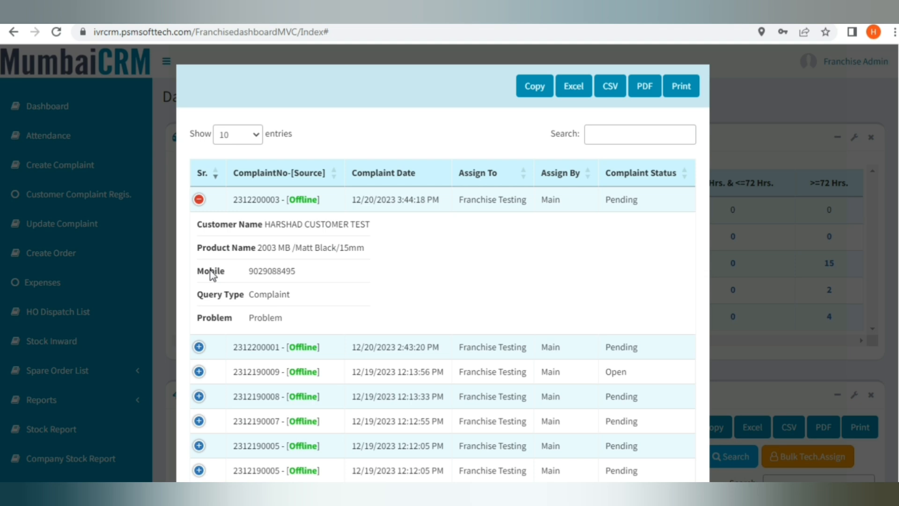
{"action": "left_click", "coordinate": [200, 201]}
{"action": "scroll", "coordinate": [562, 309], "scroll_direction": "down", "scroll_amount": 2}
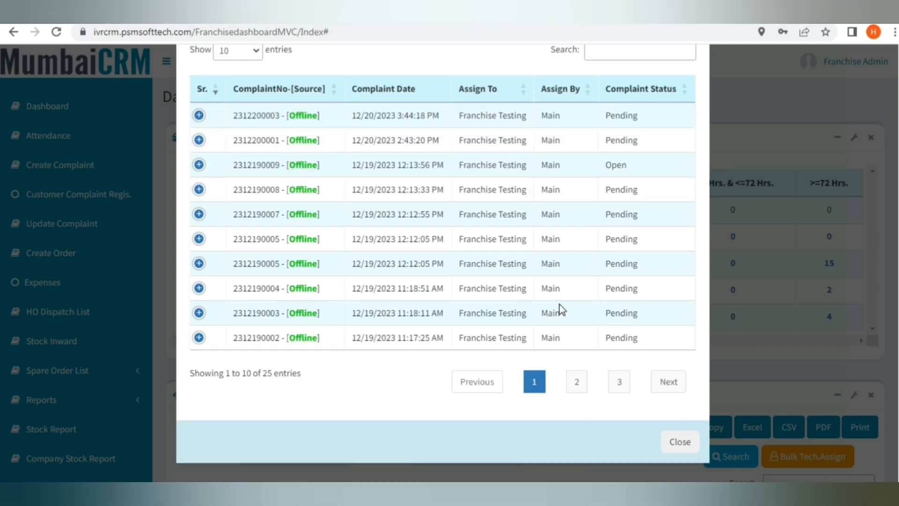
{"action": "left_click", "coordinate": [679, 443]}
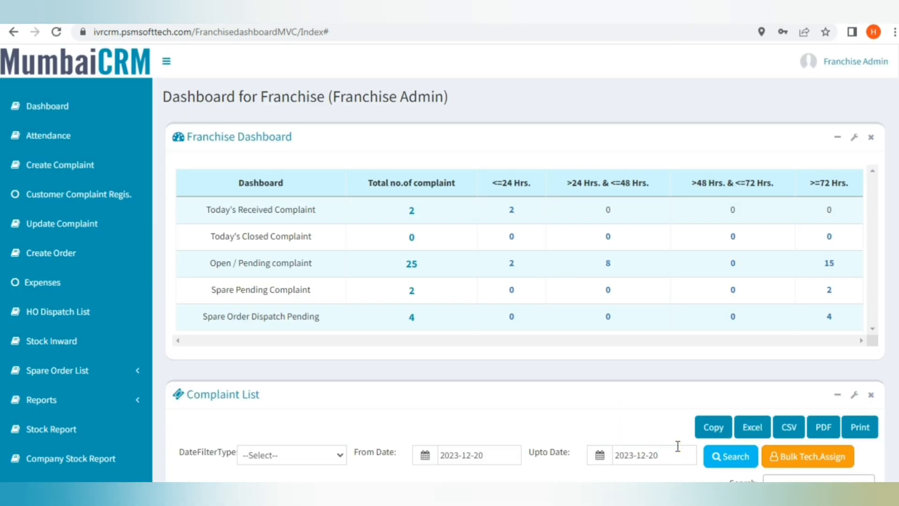
{"action": "scroll", "coordinate": [616, 382], "scroll_direction": "down", "scroll_amount": 4}
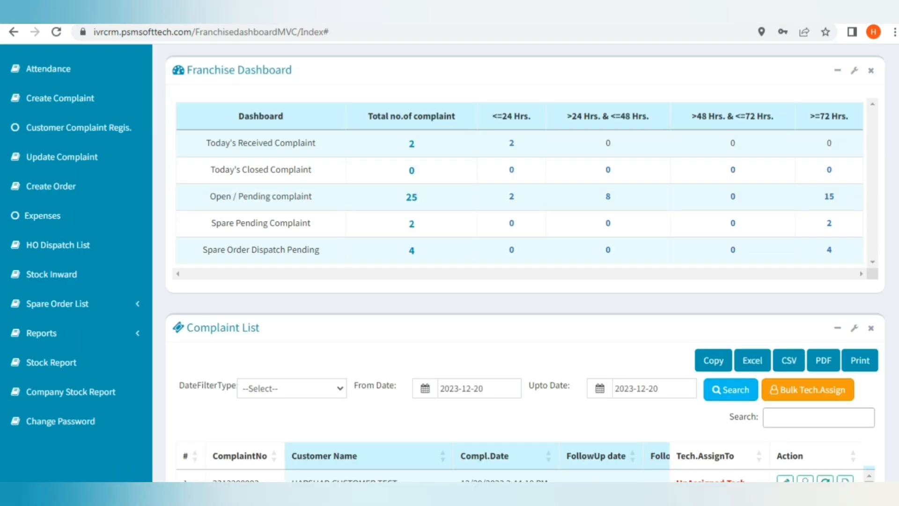
{"action": "scroll", "coordinate": [524, 281], "scroll_direction": "down", "scroll_amount": 3}
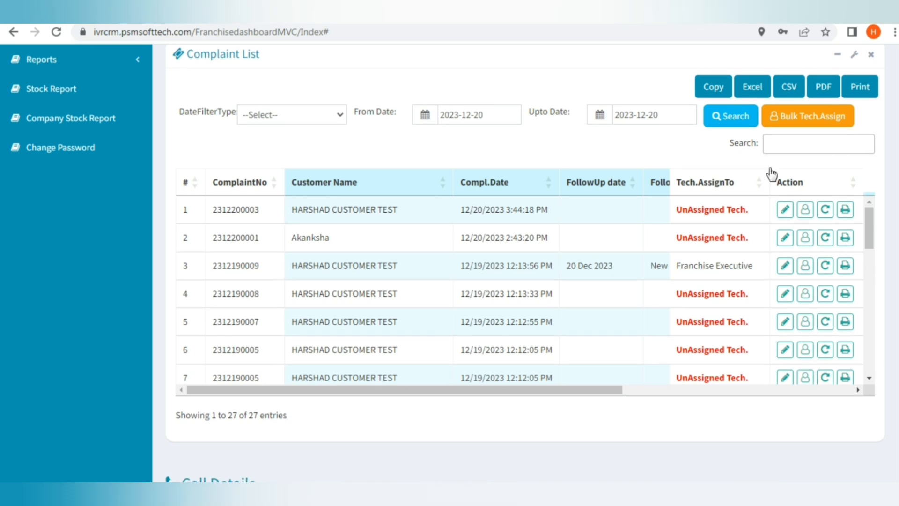
{"action": "left_click_drag", "start_coordinate": [541, 392], "coordinate": [773, 401]}
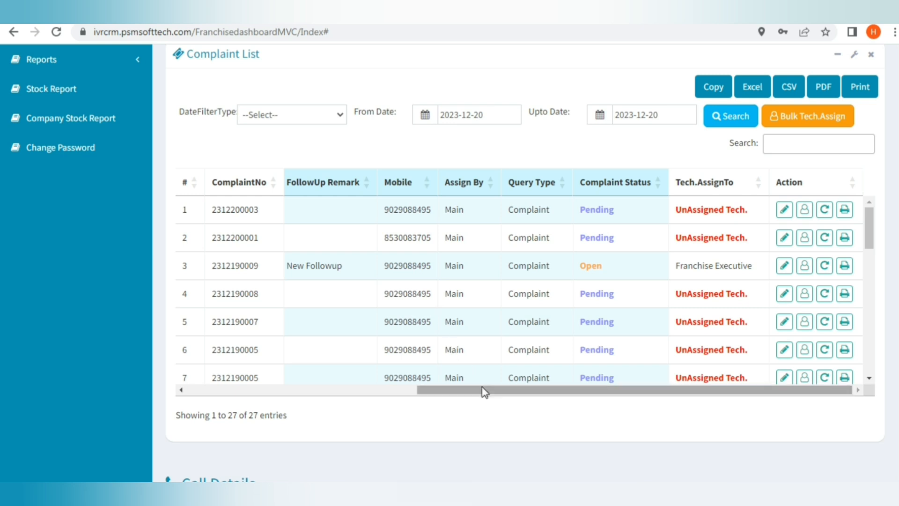
{"action": "left_click_drag", "start_coordinate": [484, 391], "coordinate": [245, 400]}
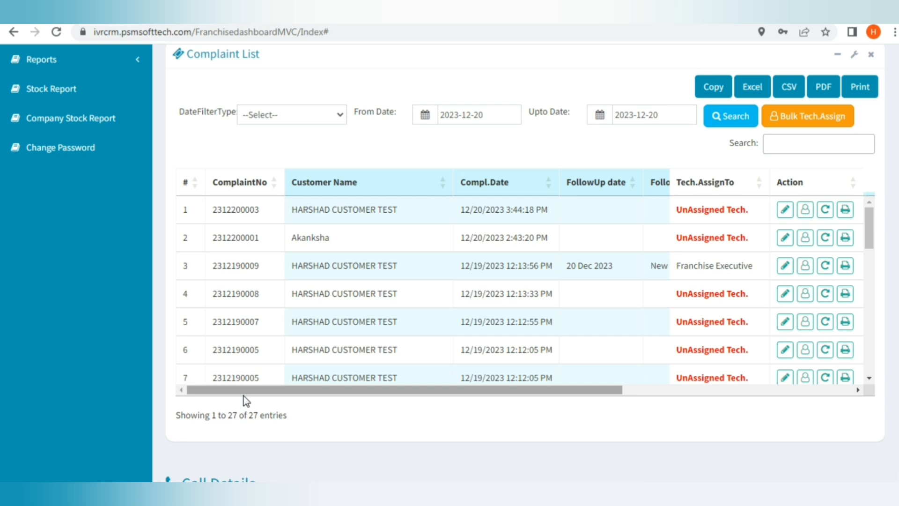
{"action": "left_click_drag", "start_coordinate": [870, 250], "coordinate": [869, 220]}
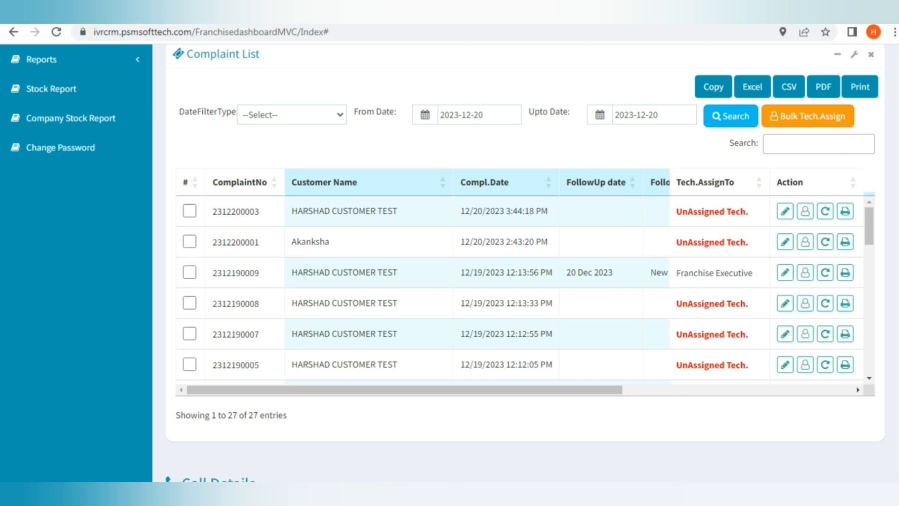
{"action": "left_click", "coordinate": [805, 211]}
{"action": "left_click", "coordinate": [518, 147]}
{"action": "left_click", "coordinate": [448, 184]}
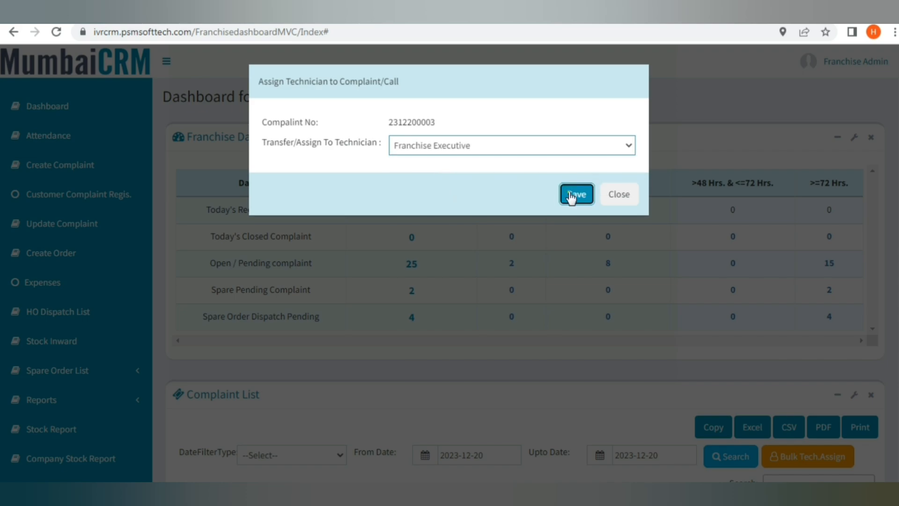
{"action": "left_click", "coordinate": [576, 194]}
{"action": "scroll", "coordinate": [651, 280], "scroll_direction": "down", "scroll_amount": 6}
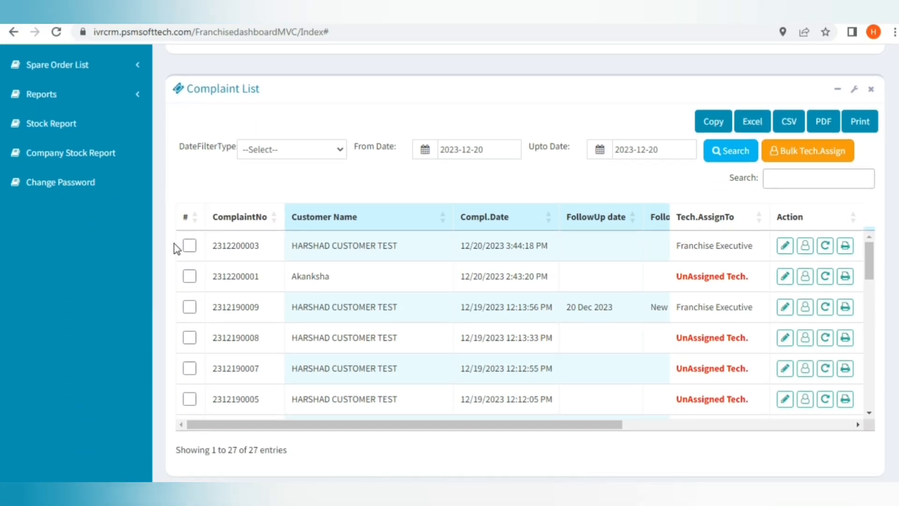
{"action": "left_click", "coordinate": [190, 246]}
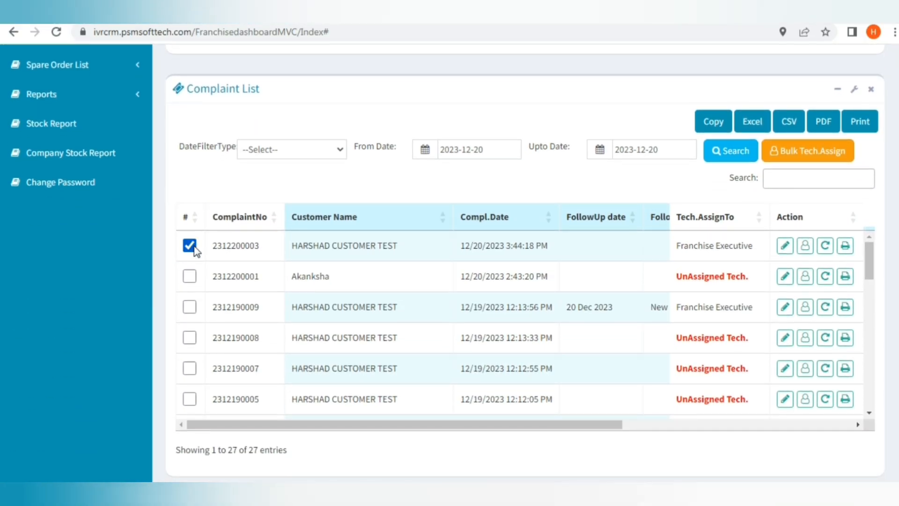
{"action": "left_click", "coordinate": [189, 276]}
{"action": "left_click", "coordinate": [190, 307]}
{"action": "left_click", "coordinate": [811, 155]}
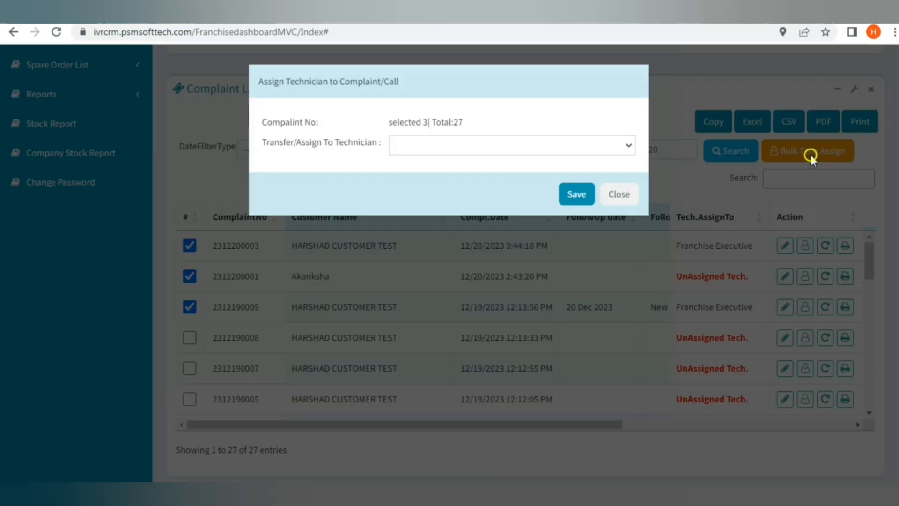
{"action": "left_click", "coordinate": [583, 151]}
{"action": "left_click", "coordinate": [478, 174]}
{"action": "left_click", "coordinate": [567, 192]}
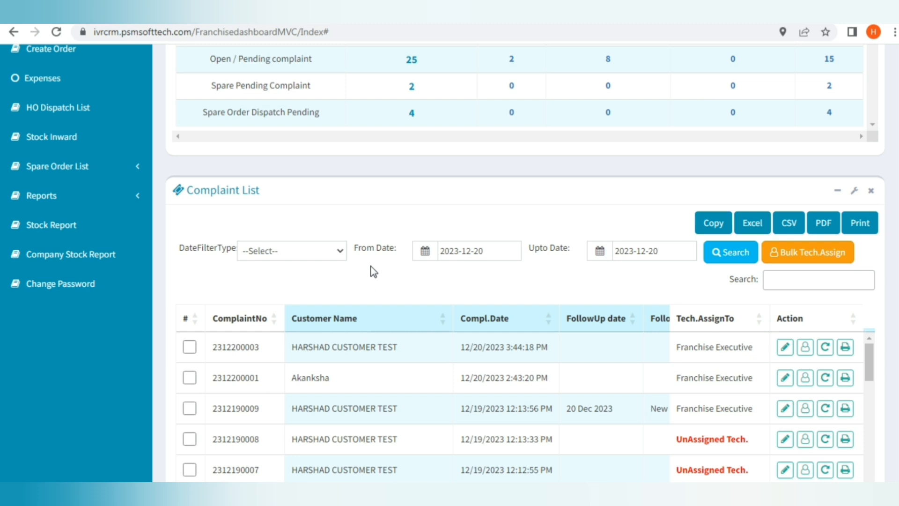
Check the date filter type and From/Upto Date calendars without changing them.
{"action": "left_click", "coordinate": [339, 253]}
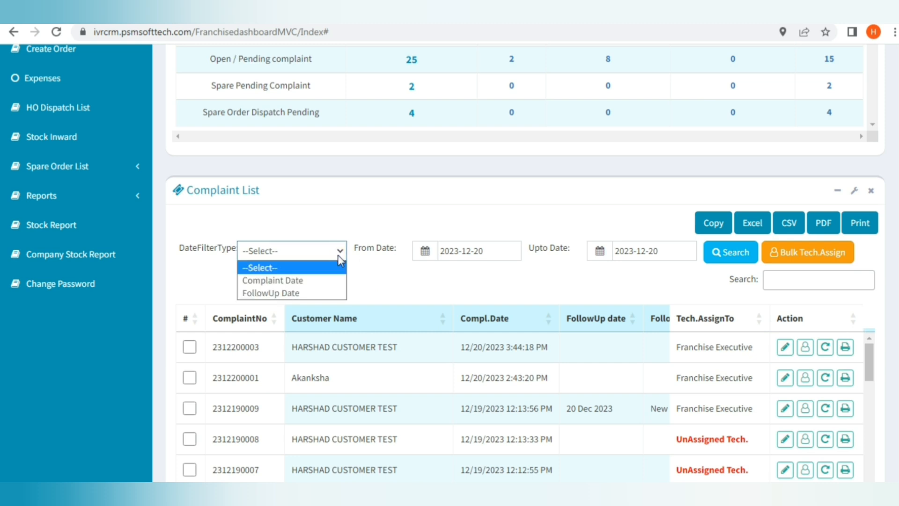
{"action": "left_click", "coordinate": [485, 289]}
{"action": "left_click", "coordinate": [481, 253]}
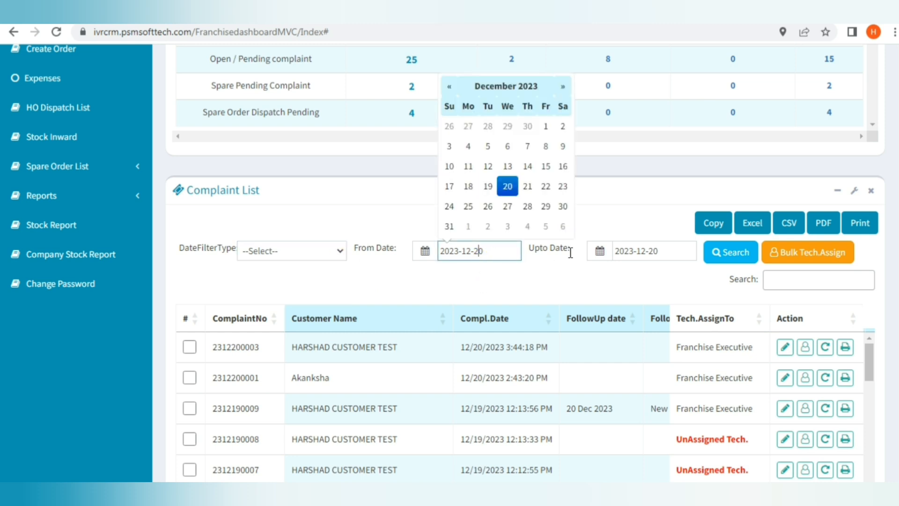
{"action": "left_click", "coordinate": [628, 251]}
{"action": "scroll", "coordinate": [515, 262], "scroll_direction": "down", "scroll_amount": 3}
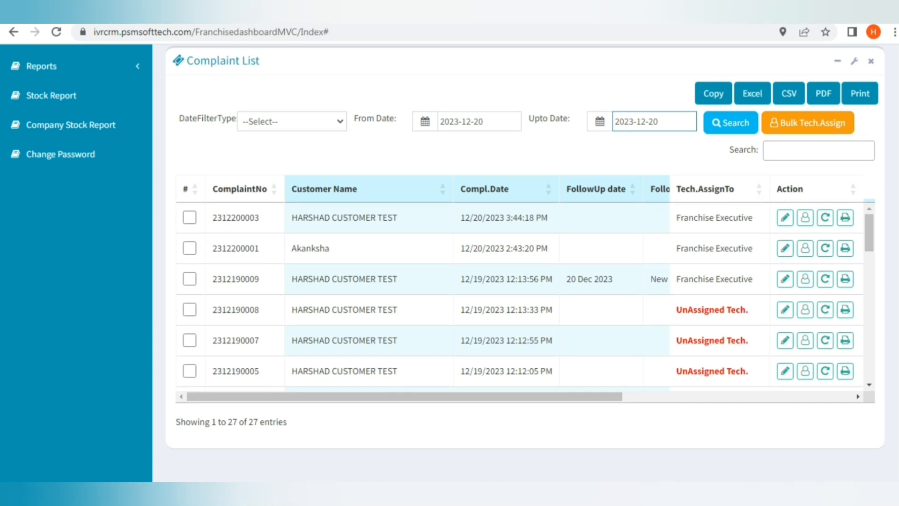
{"action": "left_click", "coordinate": [845, 218]}
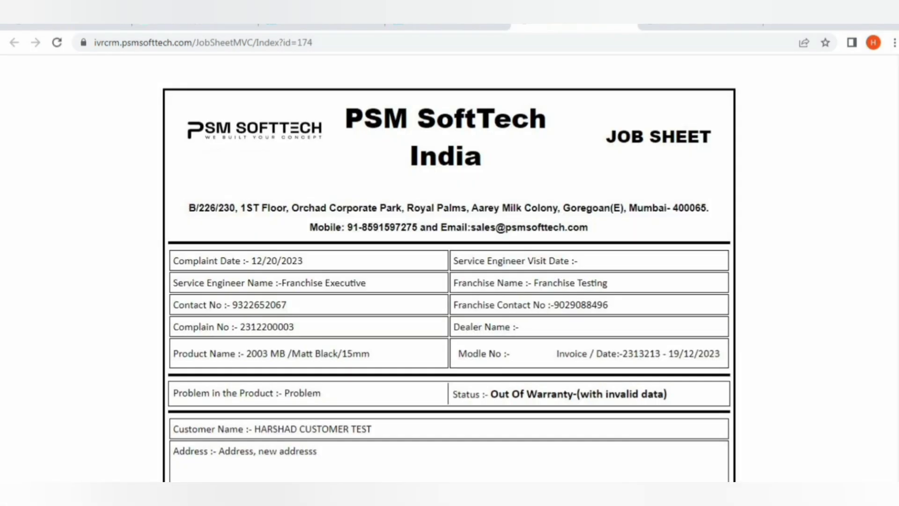
{"action": "scroll", "coordinate": [450, 262], "scroll_direction": "down", "scroll_amount": 6}
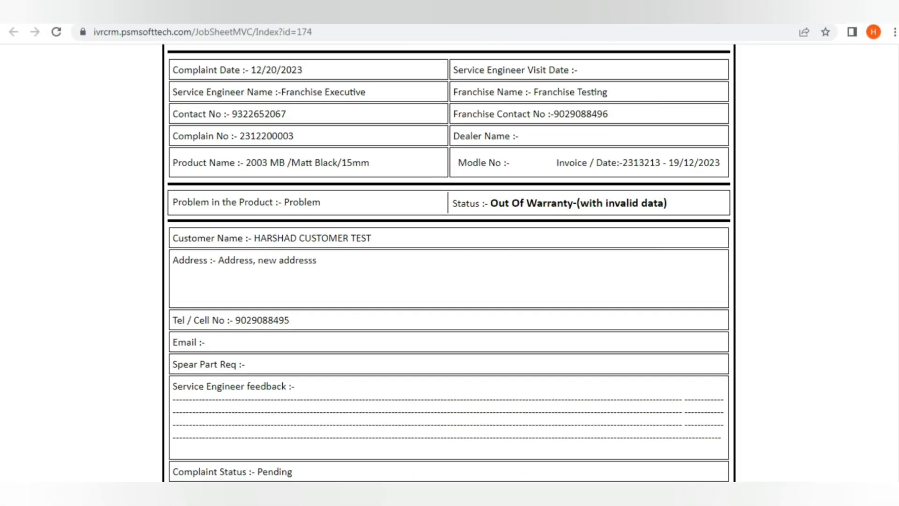
{"action": "scroll", "coordinate": [450, 263], "scroll_direction": "down", "scroll_amount": 3}
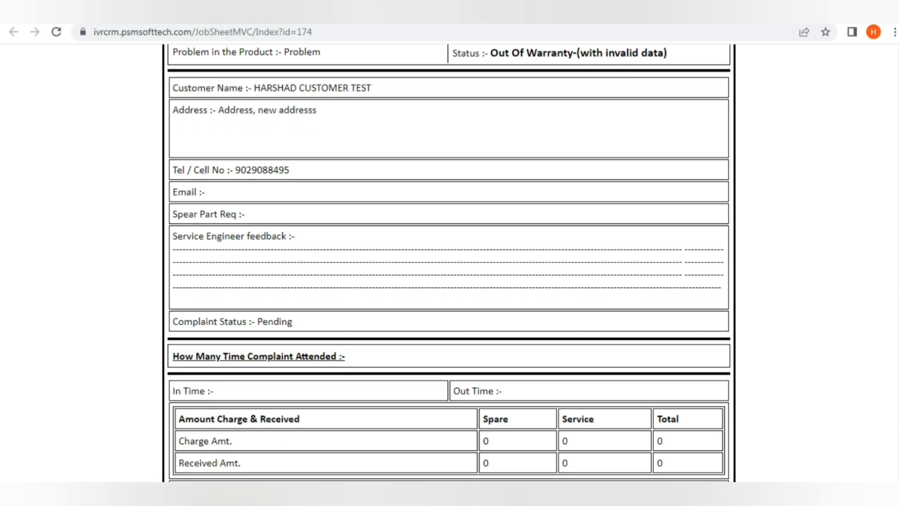
{"action": "scroll", "coordinate": [450, 262], "scroll_direction": "down", "scroll_amount": 3}
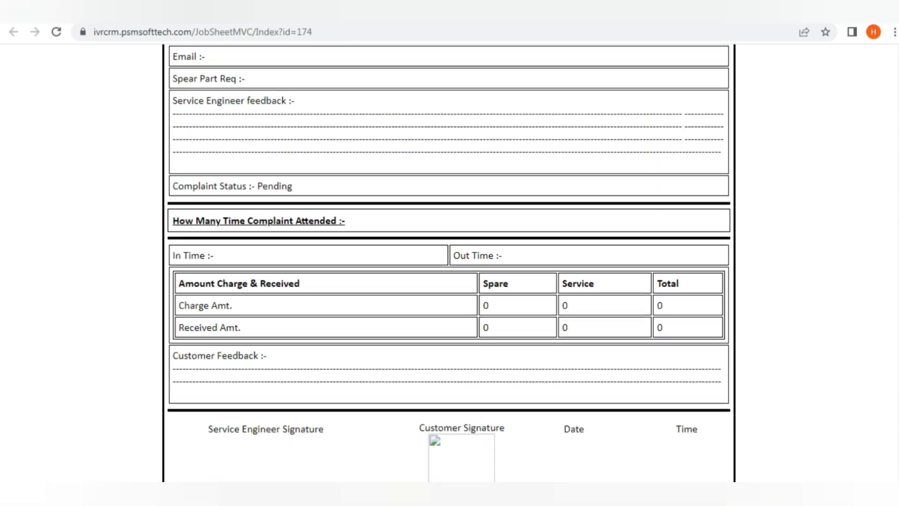
{"action": "scroll", "coordinate": [449, 262], "scroll_direction": "down", "scroll_amount": 2}
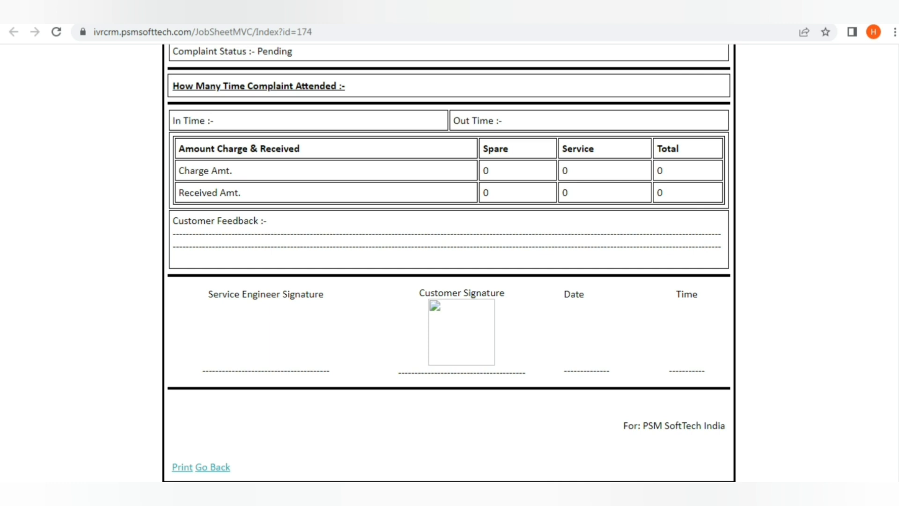
{"action": "left_click", "coordinate": [448, 13]}
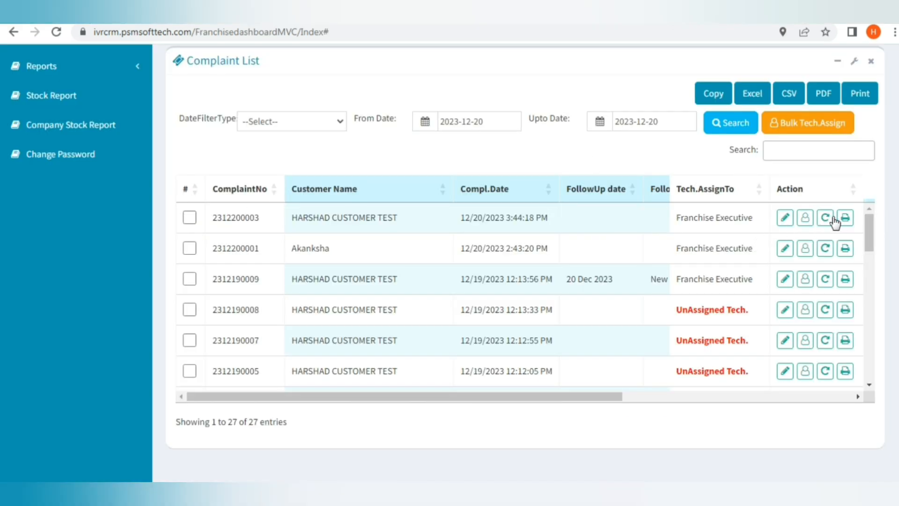
{"action": "left_click", "coordinate": [787, 218]}
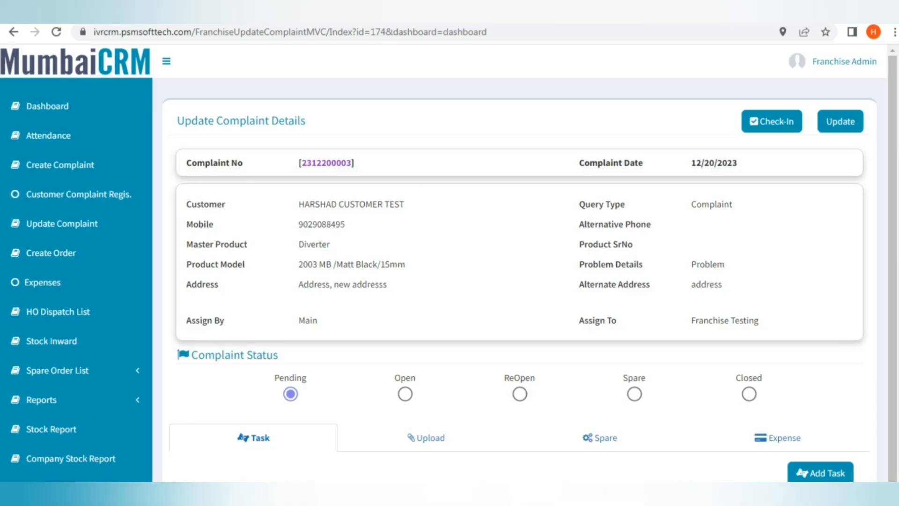
{"action": "scroll", "coordinate": [520, 262], "scroll_direction": "down", "scroll_amount": 1}
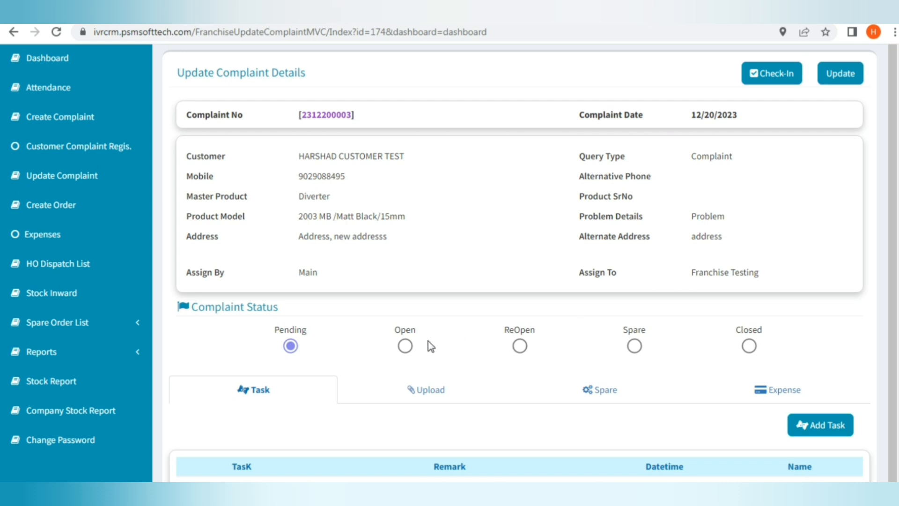
{"action": "left_click", "coordinate": [404, 347]}
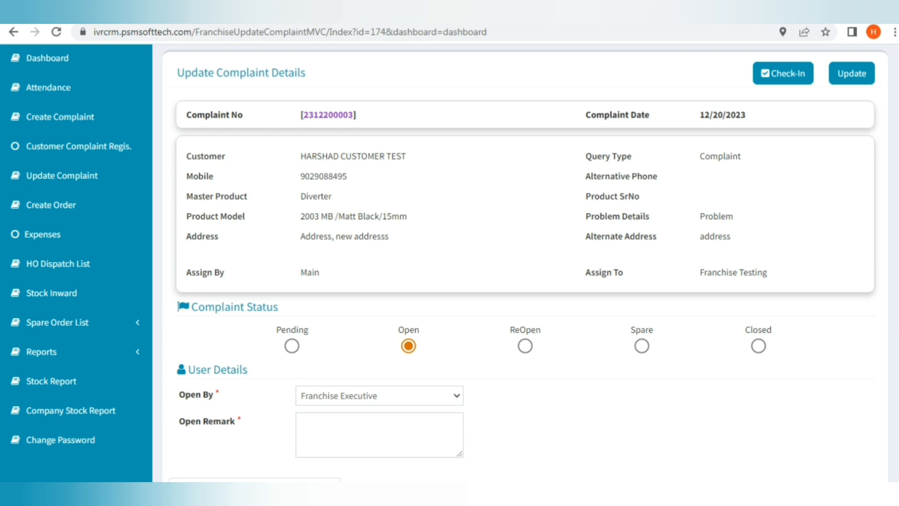
{"action": "scroll", "coordinate": [449, 263], "scroll_direction": "down", "scroll_amount": 3}
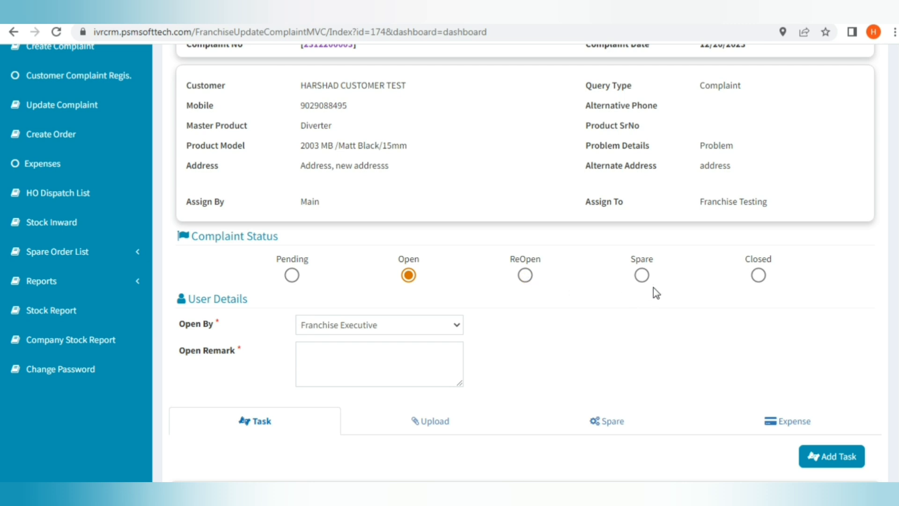
{"action": "left_click", "coordinate": [642, 277]}
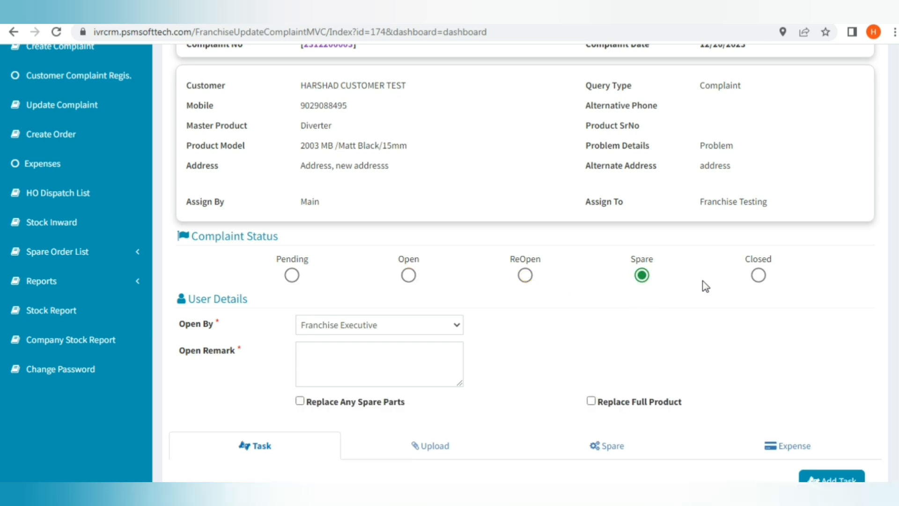
{"action": "left_click", "coordinate": [758, 276]}
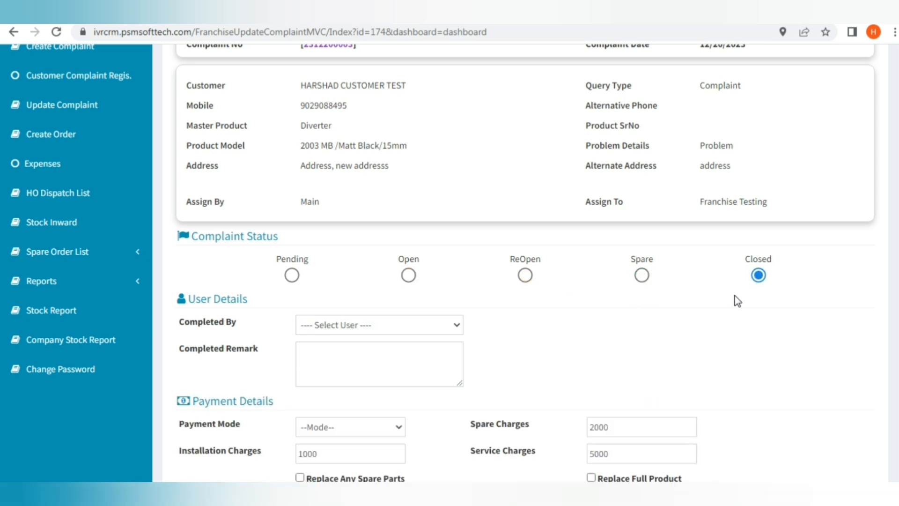
{"action": "left_click", "coordinate": [292, 275]}
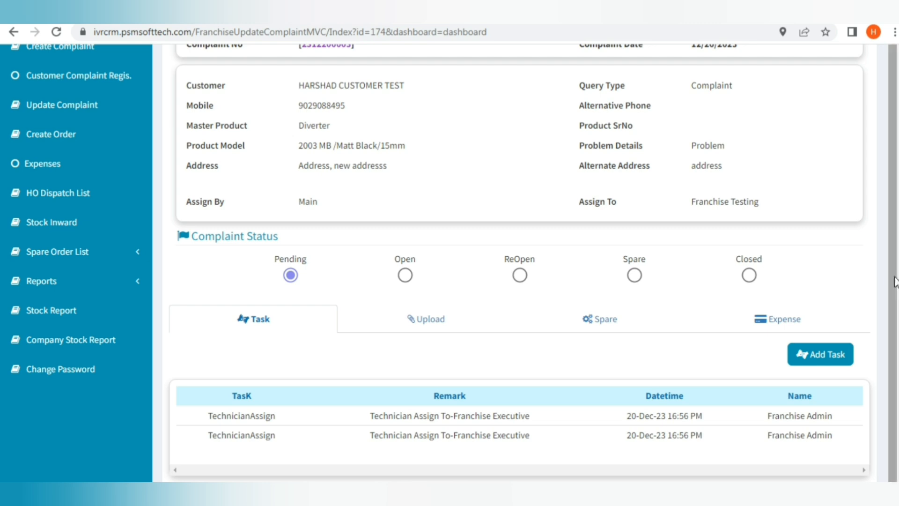
Add text to the complaint visit remark.
{"action": "type", "text": "ark"}
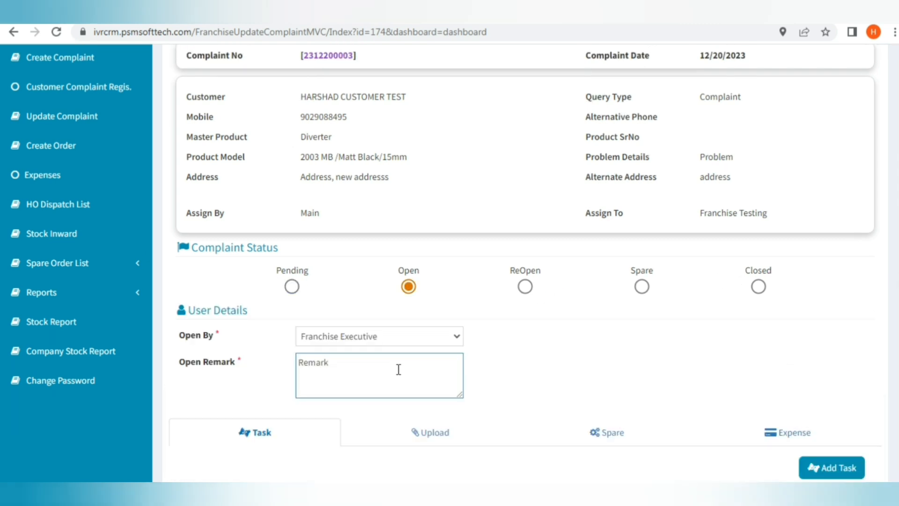
{"action": "type", "text": " ere"}
{"action": "scroll", "coordinate": [421, 351], "scroll_direction": "down", "scroll_amount": 4}
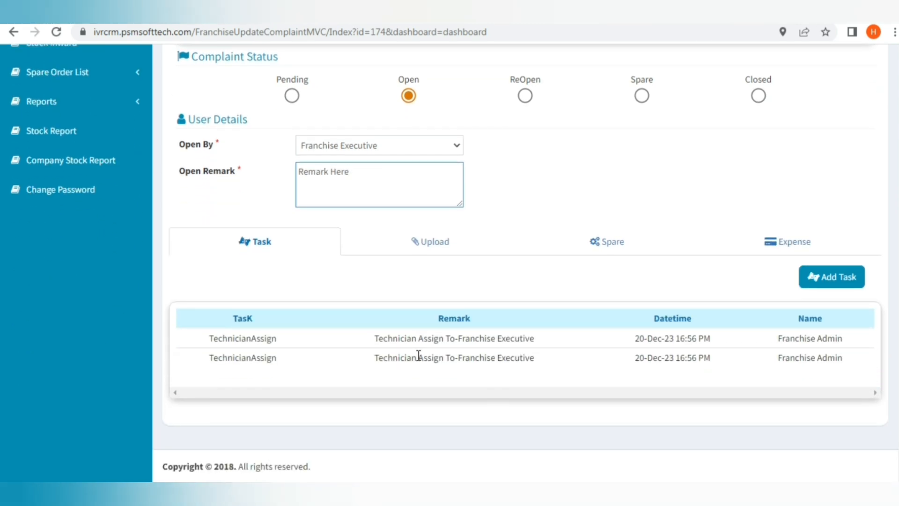
{"action": "scroll", "coordinate": [523, 211], "scroll_direction": "up", "scroll_amount": 5}
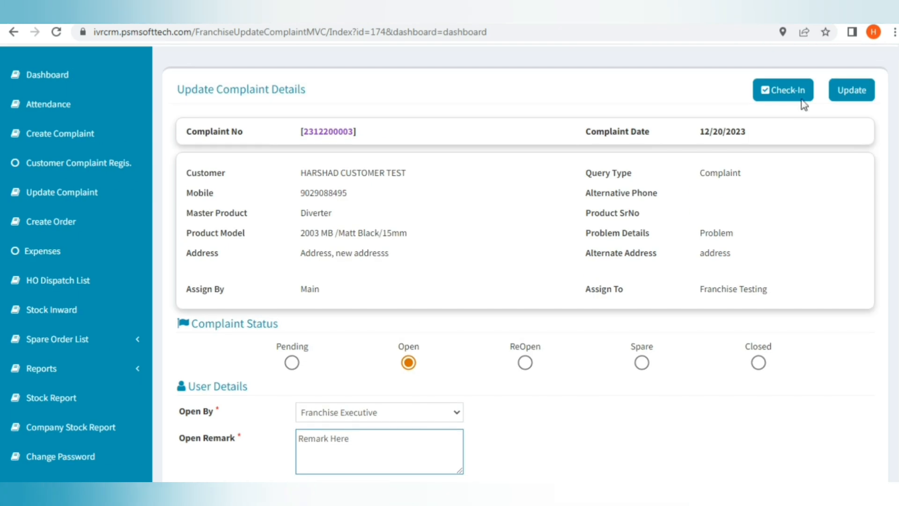
Check in and then check out of the complaint visit, reviewing the logged CheckOut times in the task history.
{"action": "left_click", "coordinate": [802, 97]}
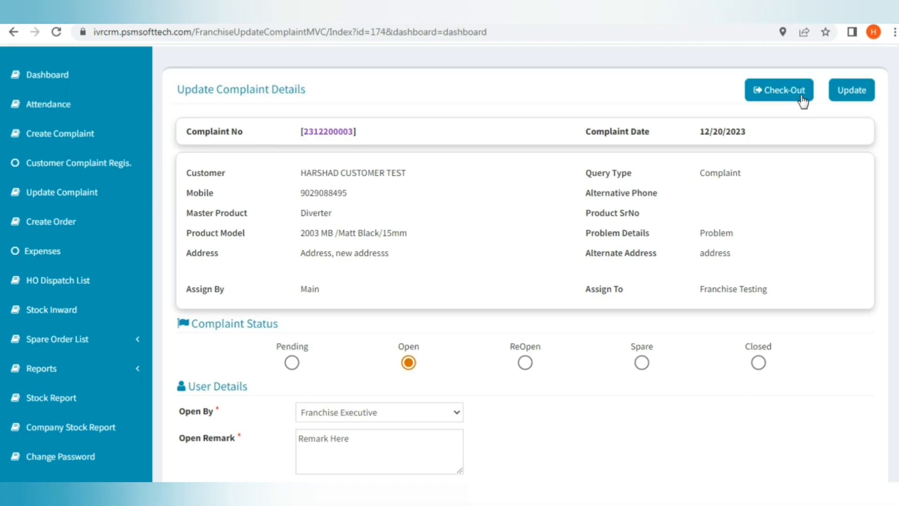
{"action": "left_click", "coordinate": [803, 97]}
{"action": "scroll", "coordinate": [802, 103], "scroll_direction": "down", "scroll_amount": 3}
{"action": "scroll", "coordinate": [802, 113], "scroll_direction": "down", "scroll_amount": 3}
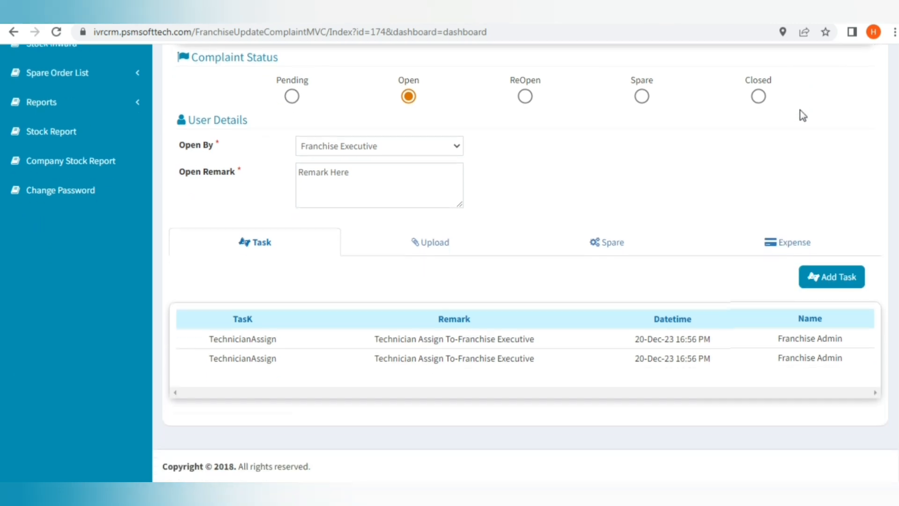
{"action": "left_click_drag", "start_coordinate": [538, 411], "coordinate": [375, 389]}
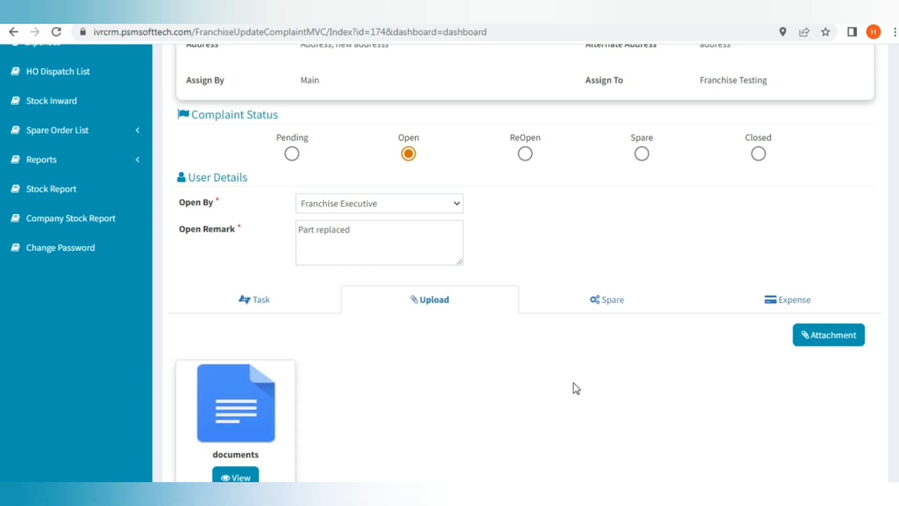
{"action": "scroll", "coordinate": [520, 262], "scroll_direction": "down", "scroll_amount": 3}
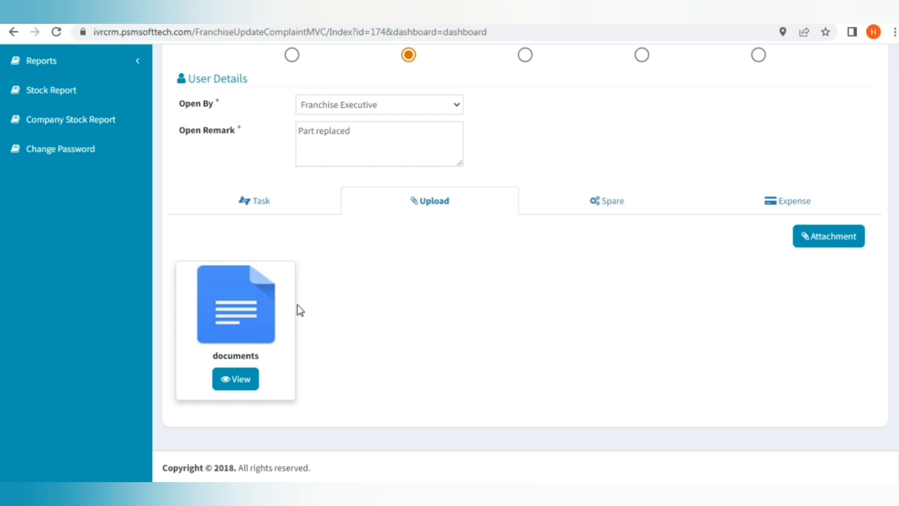
{"action": "scroll", "coordinate": [520, 262], "scroll_direction": "up", "scroll_amount": 6}
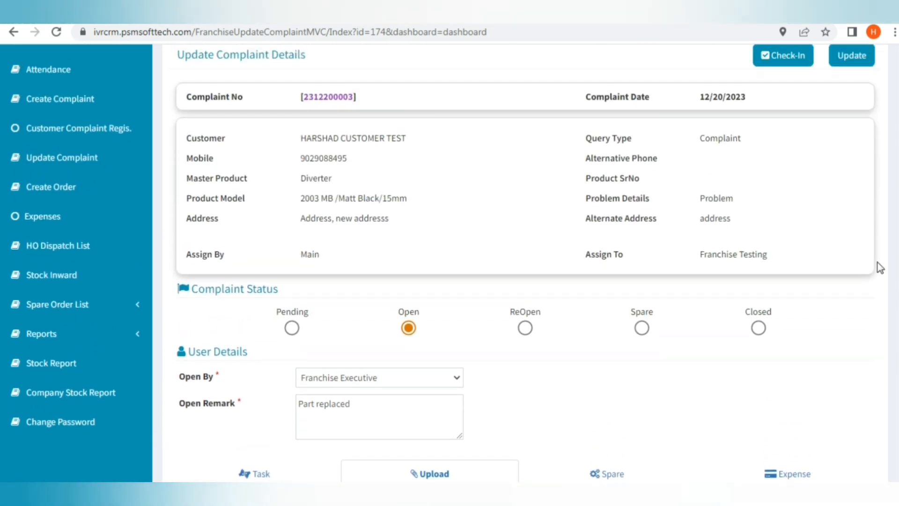
Set the complaint status to Spare, mark spare parts for replacement, and begin the 'Repl…' remark.
{"action": "left_click", "coordinate": [642, 328]}
{"action": "left_click", "coordinate": [592, 388]}
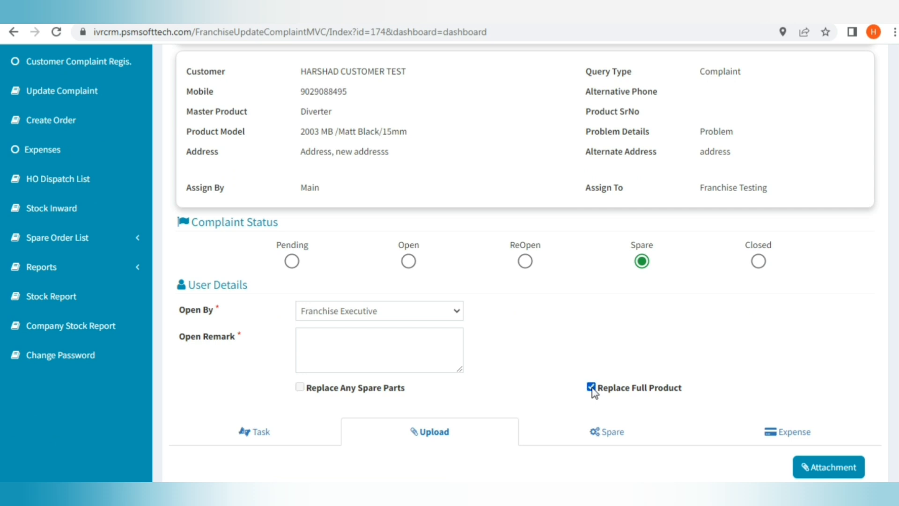
{"action": "left_click", "coordinate": [591, 388]}
{"action": "left_click", "coordinate": [299, 387]}
{"action": "left_click", "coordinate": [345, 346]}
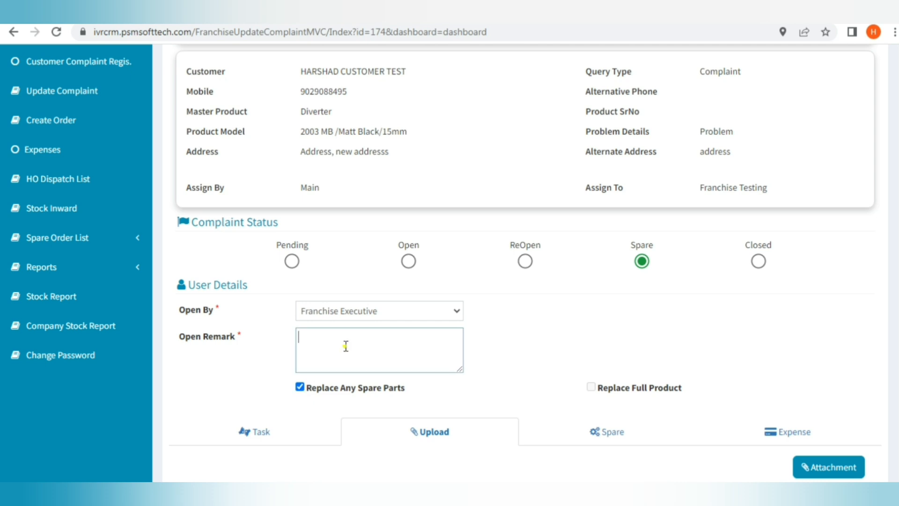
{"action": "type", "text": "Replaced part"}
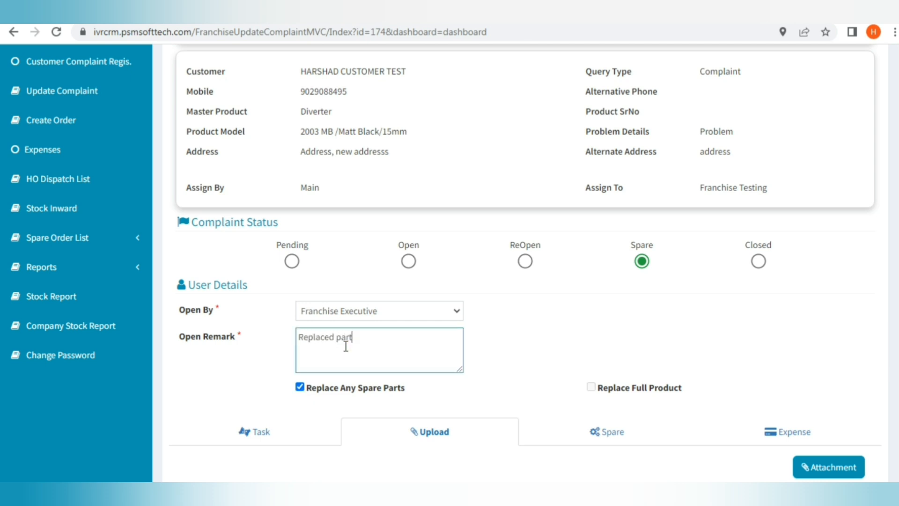
{"action": "scroll", "coordinate": [478, 323], "scroll_direction": "down", "scroll_amount": 4}
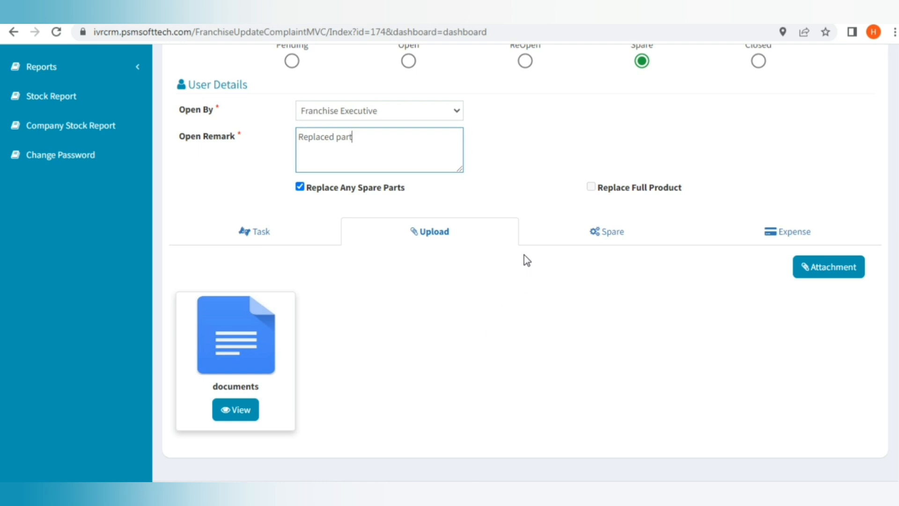
Request 2 Button Brass spares for the 2003 MB model and save the request.
{"action": "left_click", "coordinate": [542, 244]}
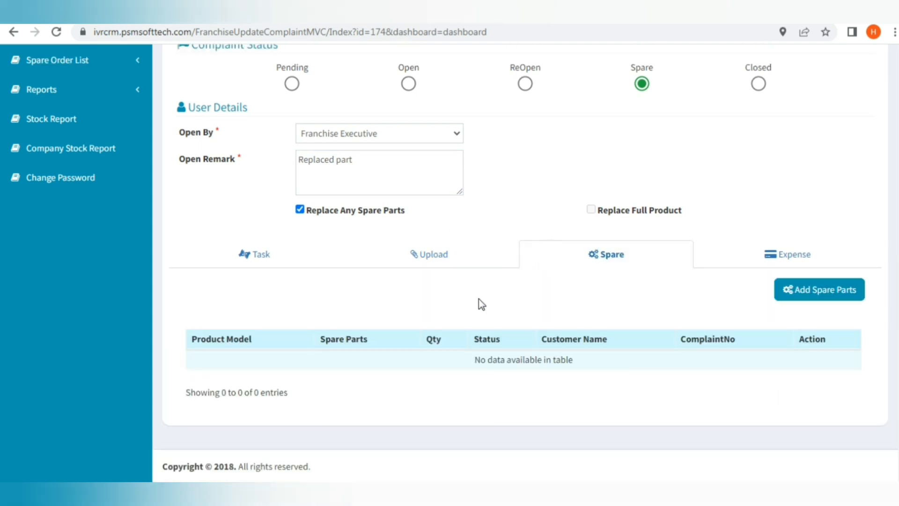
{"action": "left_click", "coordinate": [825, 291]}
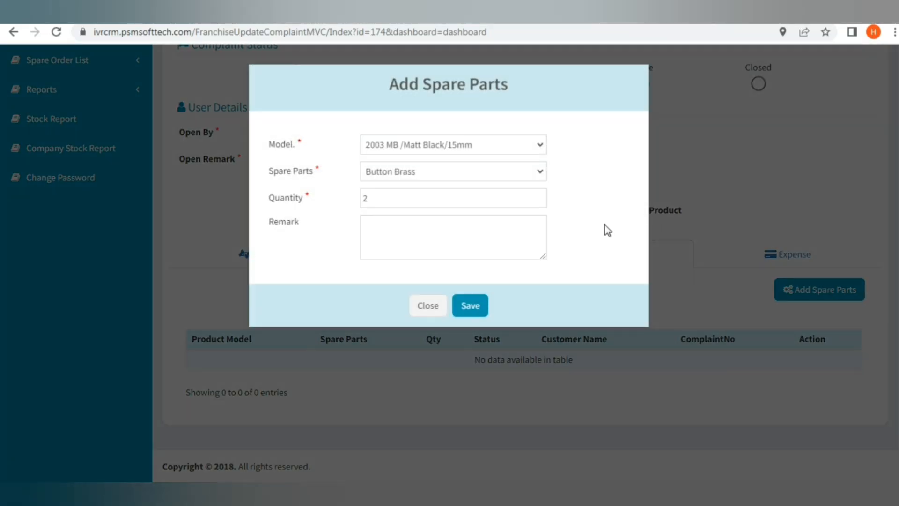
{"action": "left_click", "coordinate": [483, 306]}
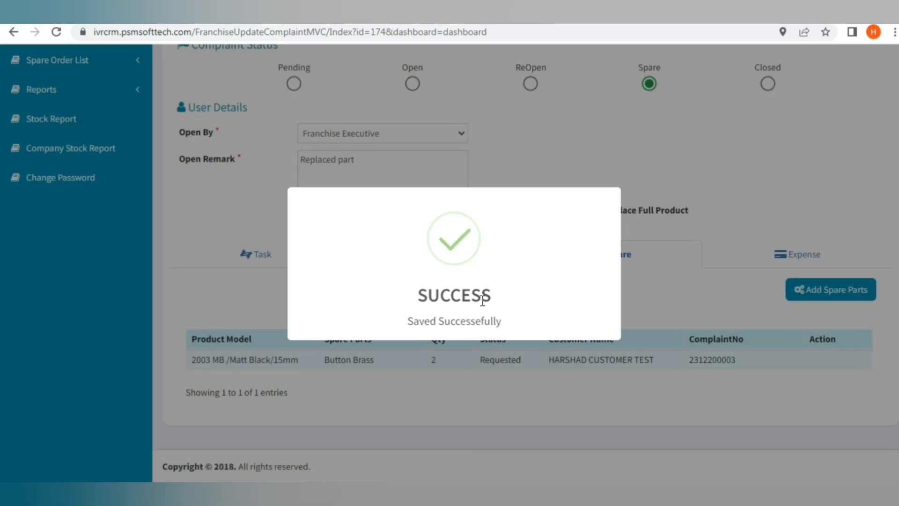
{"action": "left_click", "coordinate": [670, 281]}
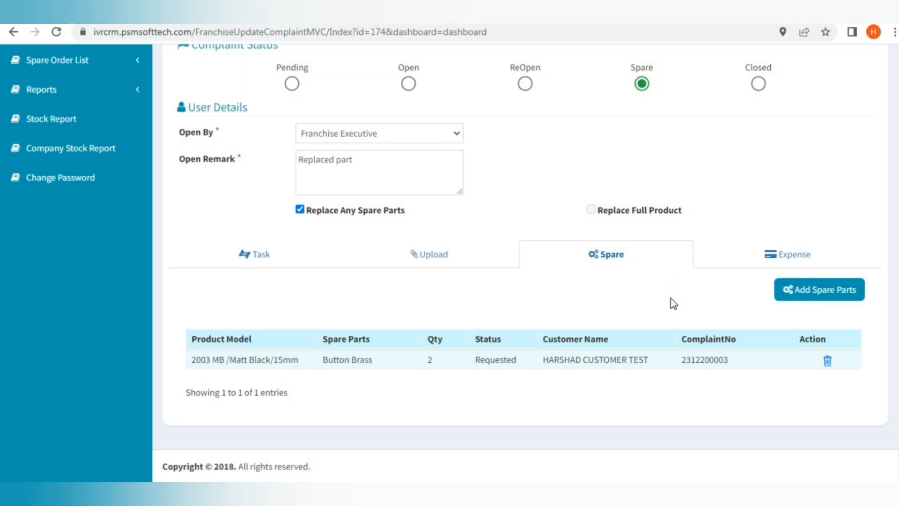
{"action": "left_click_drag", "start_coordinate": [514, 364], "coordinate": [723, 361]}
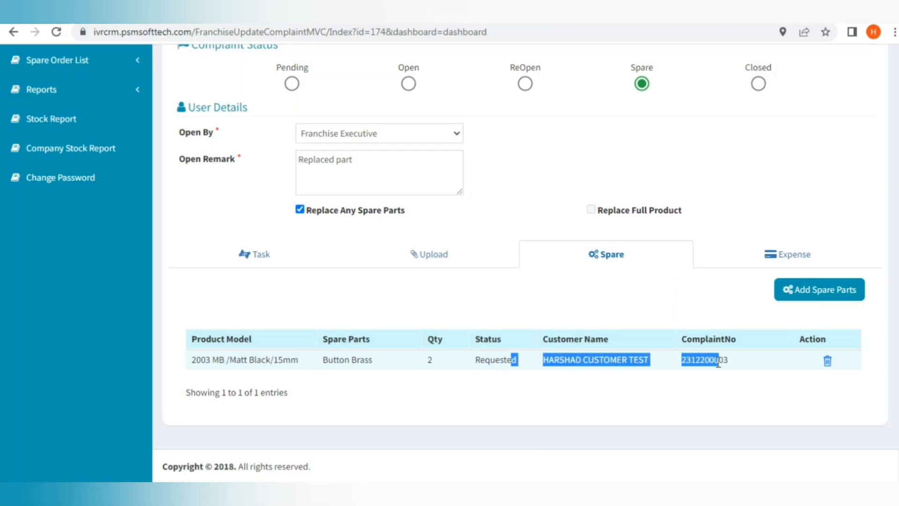
{"action": "left_click", "coordinate": [714, 417]}
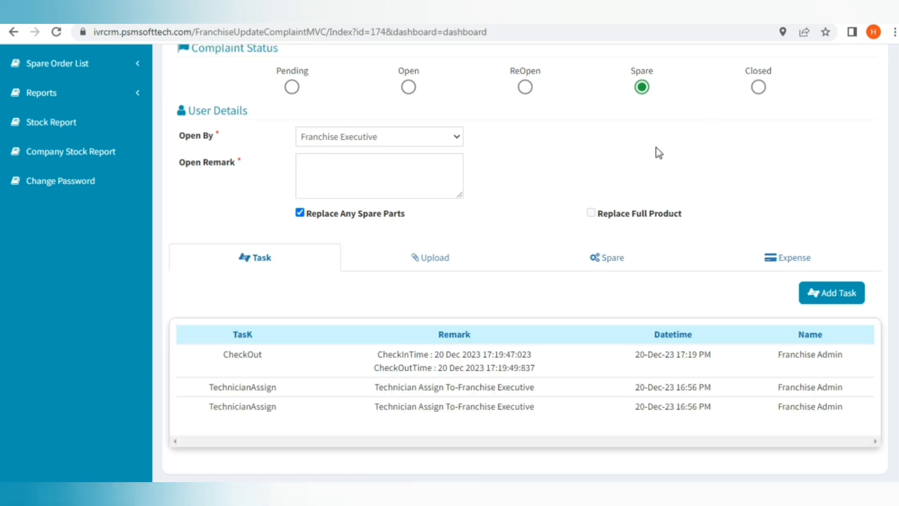
Set the complaint to Closed, completed by Franchise Executive, check payment modes, then return to the dashboard.
{"action": "left_click", "coordinate": [758, 88]}
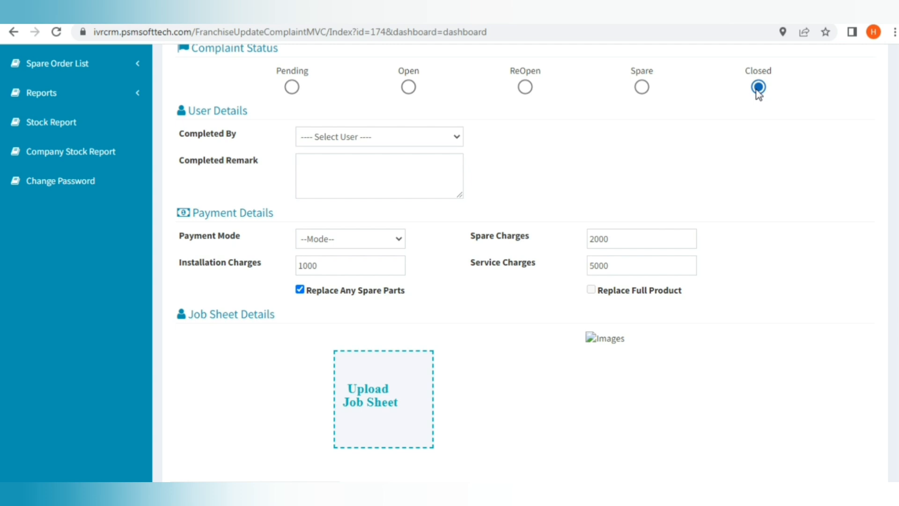
{"action": "left_click", "coordinate": [372, 140]}
{"action": "left_click", "coordinate": [364, 166]}
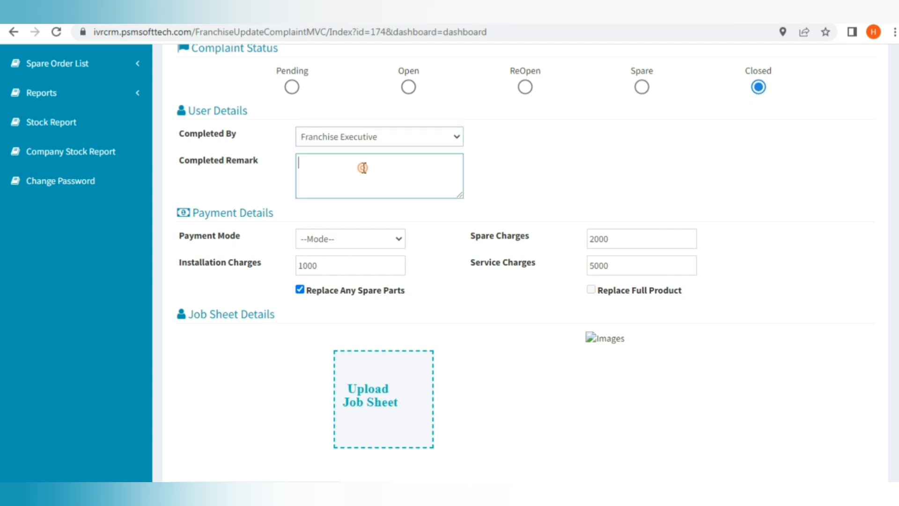
{"action": "left_click", "coordinate": [364, 168]}
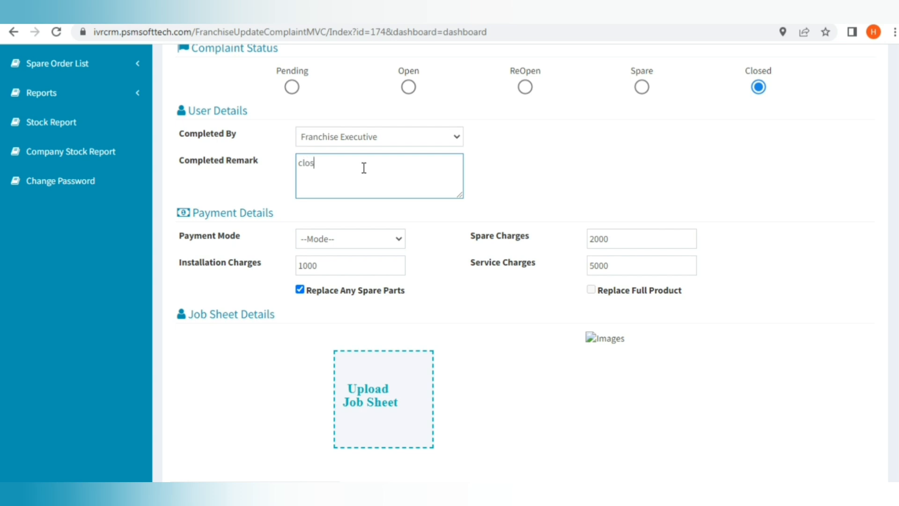
{"action": "left_click", "coordinate": [359, 240]}
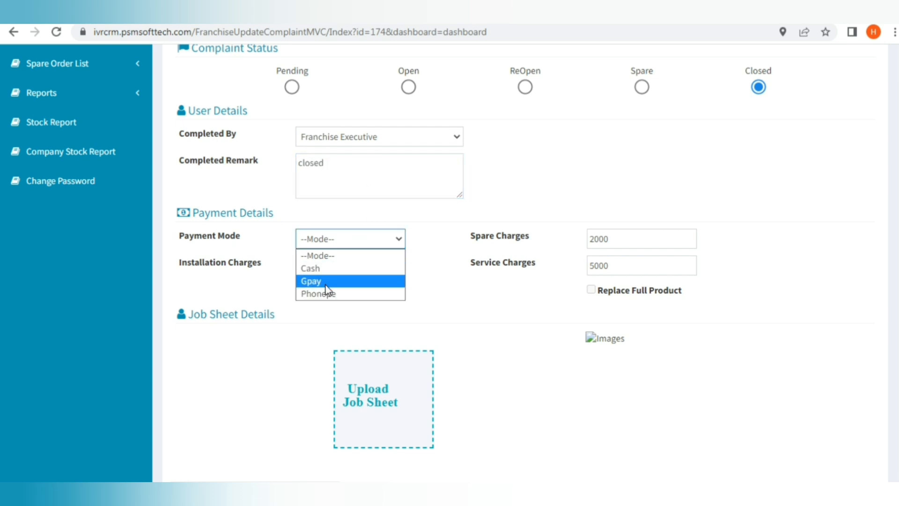
{"action": "scroll", "coordinate": [662, 342], "scroll_direction": "down", "scroll_amount": 2}
{"action": "scroll", "coordinate": [662, 342], "scroll_direction": "up", "scroll_amount": 10}
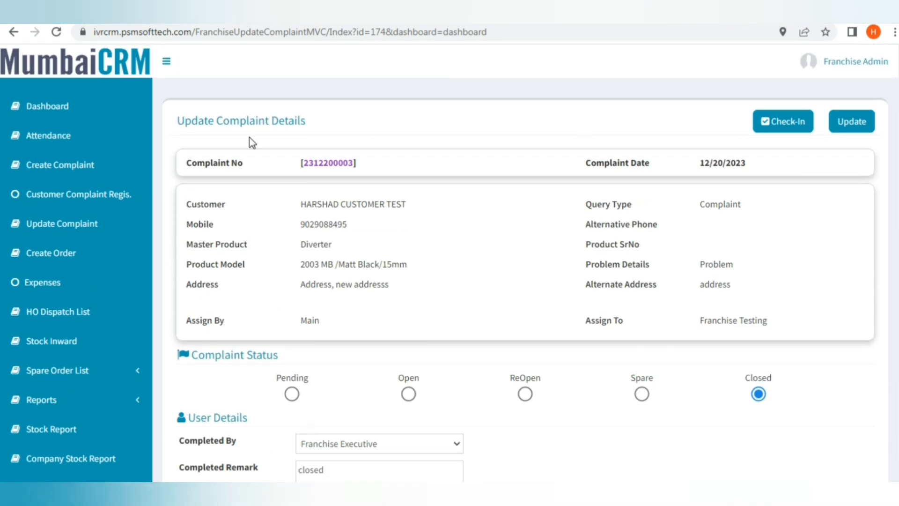
{"action": "left_click", "coordinate": [69, 109]}
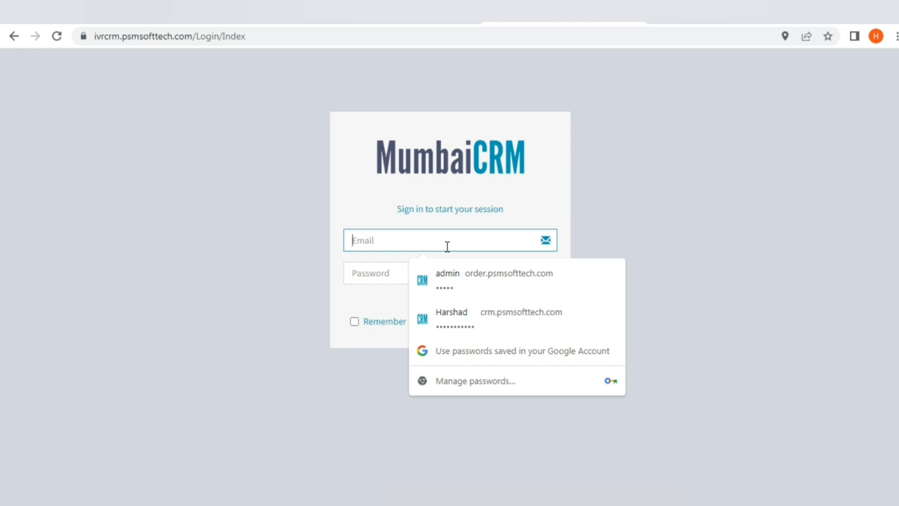
Sign in with the franchise admin username and password, correcting a username typo.
{"action": "type", "text": "Fradmin"}
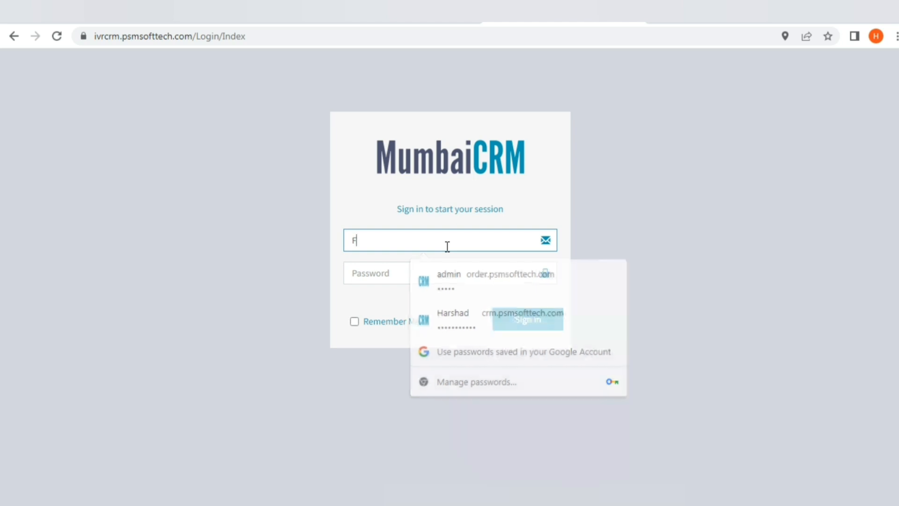
{"action": "key", "text": "Tab"}
{"action": "type", "text": "a"}
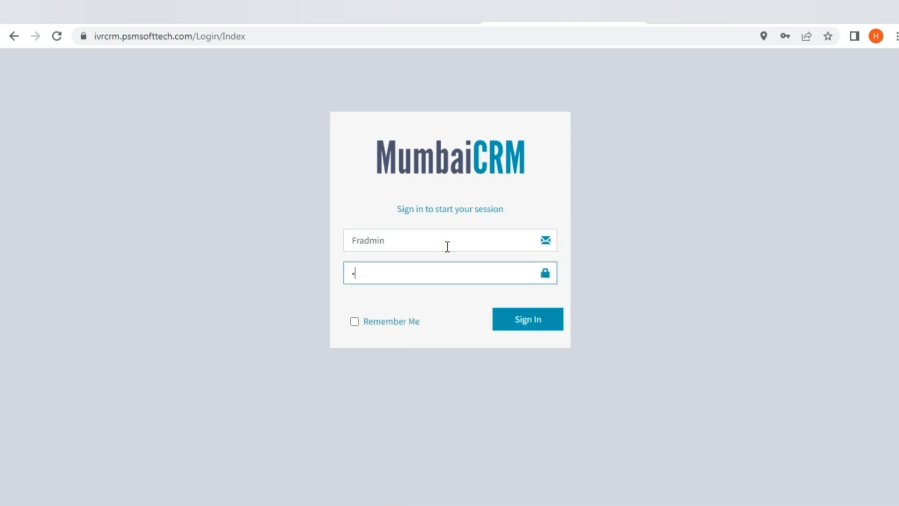
{"action": "type", "text": "n1"}
{"action": "left_click", "coordinate": [447, 246]}
{"action": "type", "text": "n"}
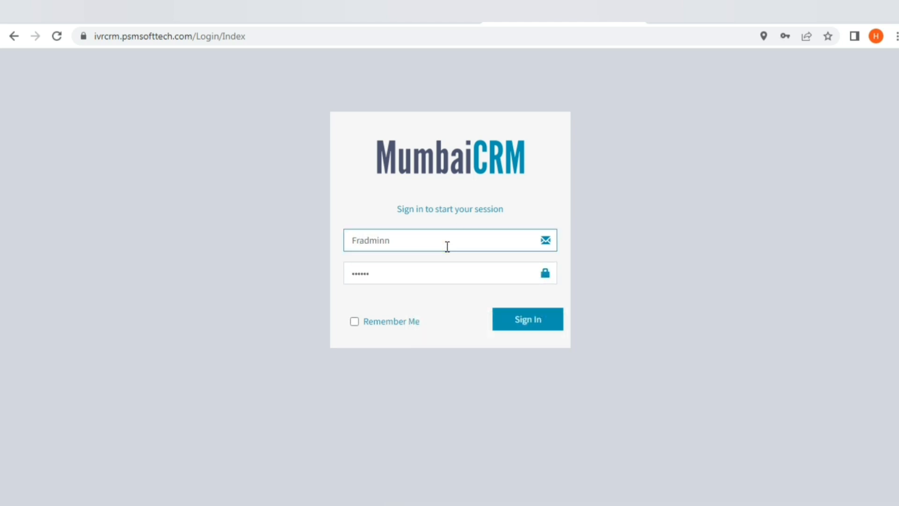
{"action": "key", "text": "BackSpace"}
{"action": "left_click", "coordinate": [434, 278]}
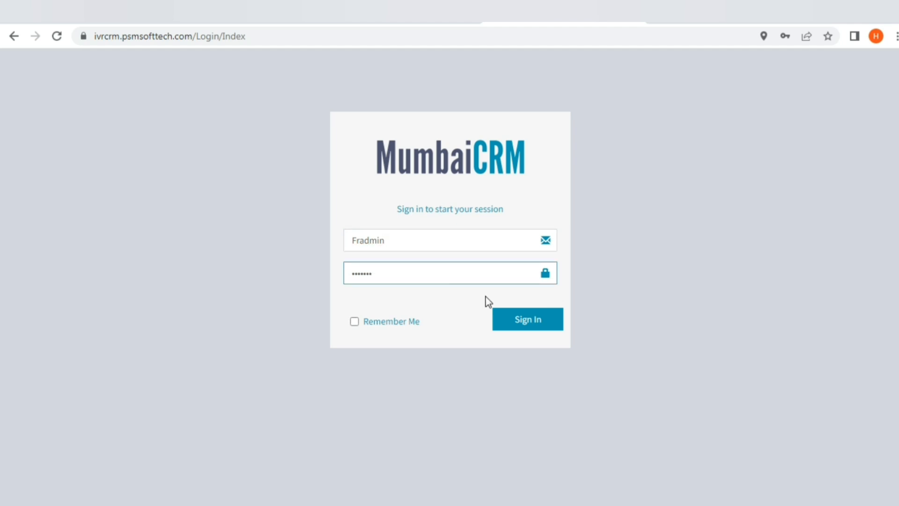
{"action": "left_click", "coordinate": [546, 315]}
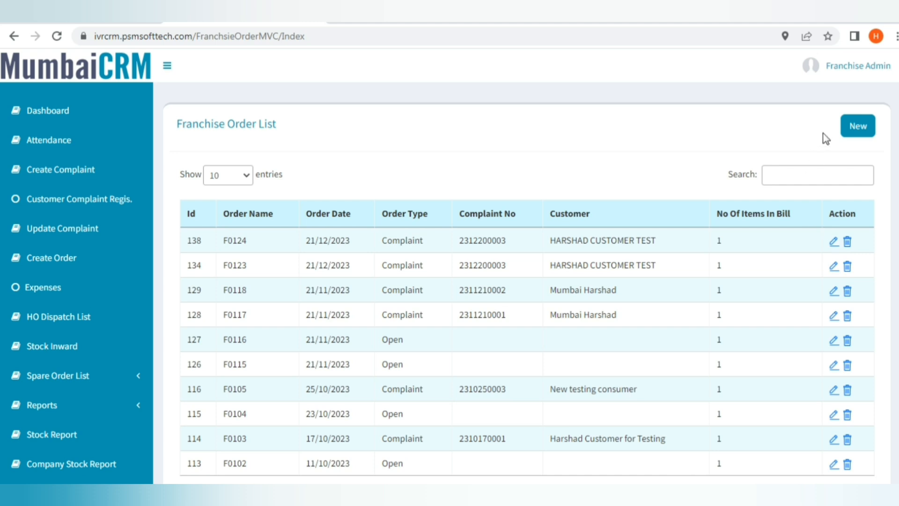
Start new franchise order F0125 and set its order type.
{"action": "left_click", "coordinate": [852, 136]}
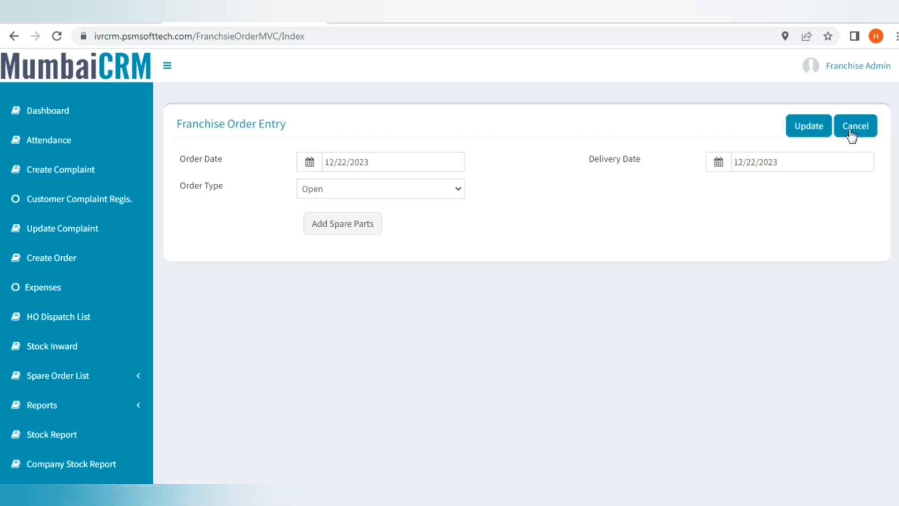
{"action": "left_click", "coordinate": [446, 191]}
{"action": "left_click", "coordinate": [401, 216]}
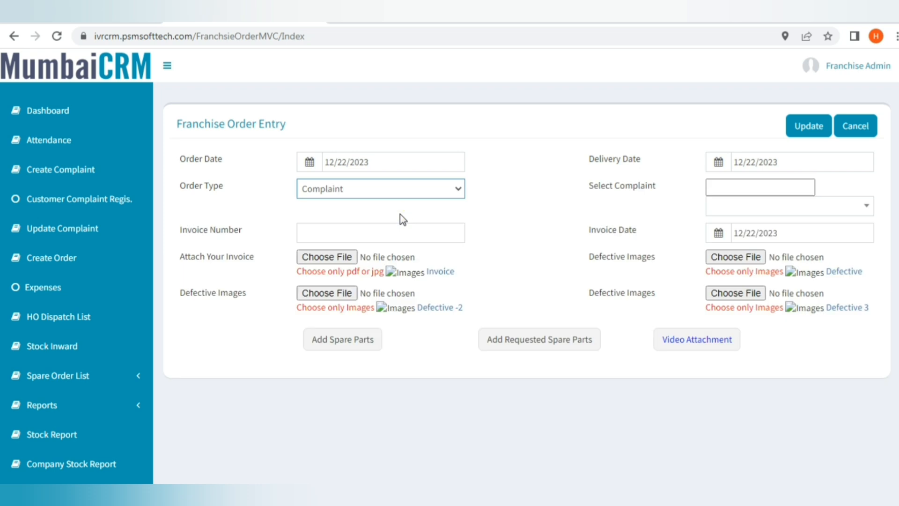
{"action": "left_click", "coordinate": [365, 232]}
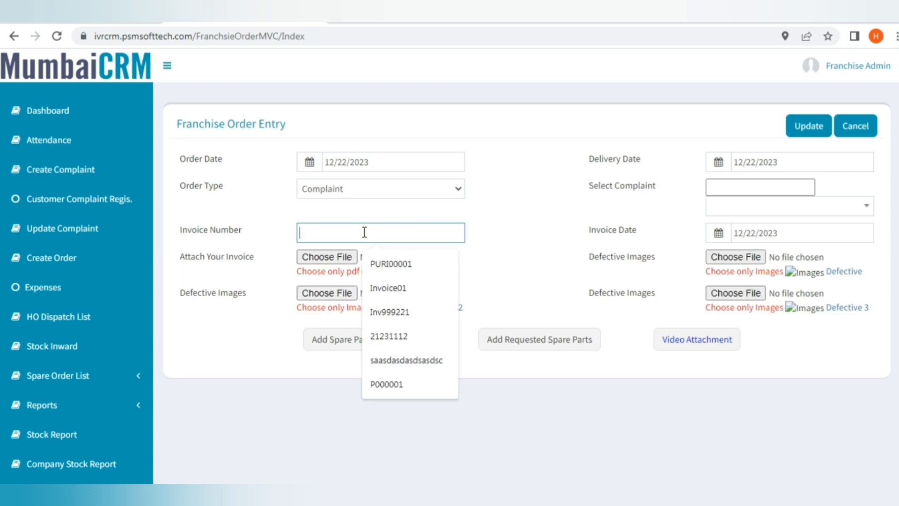
{"action": "left_click", "coordinate": [771, 189]}
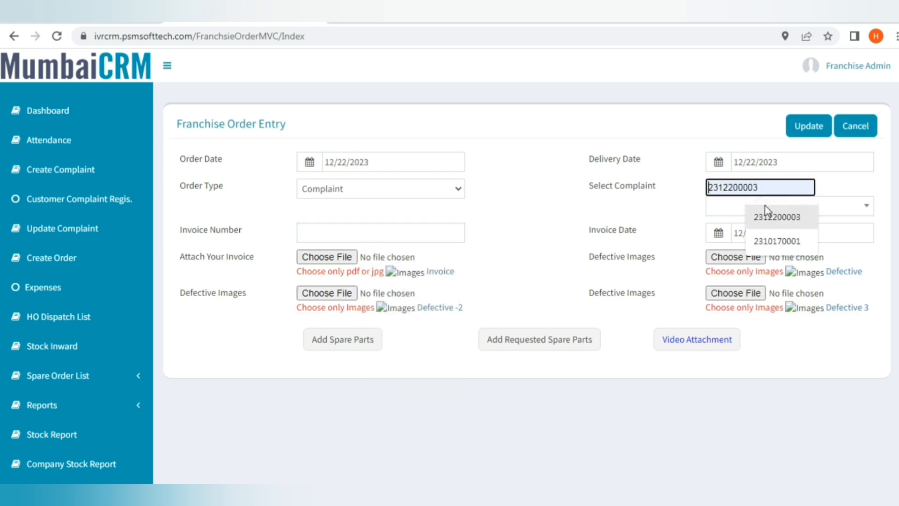
{"action": "left_click", "coordinate": [718, 213]}
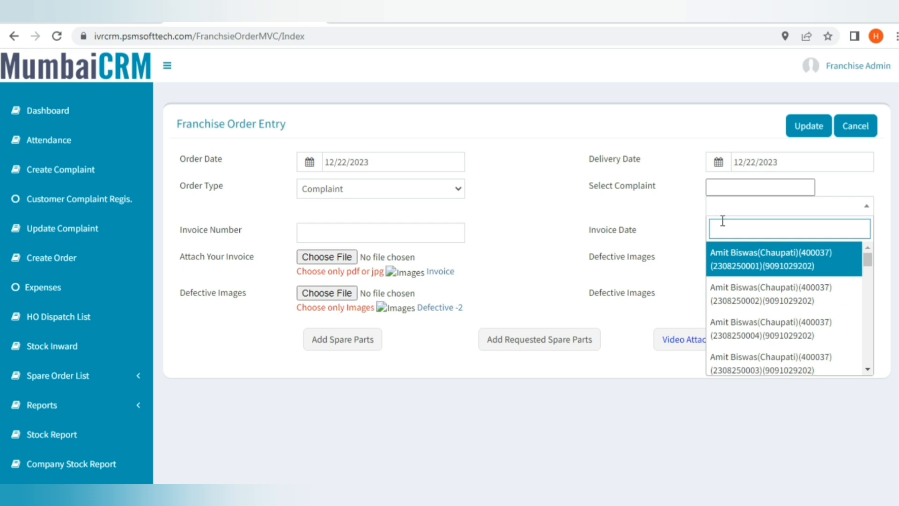
{"action": "left_click", "coordinate": [374, 233]}
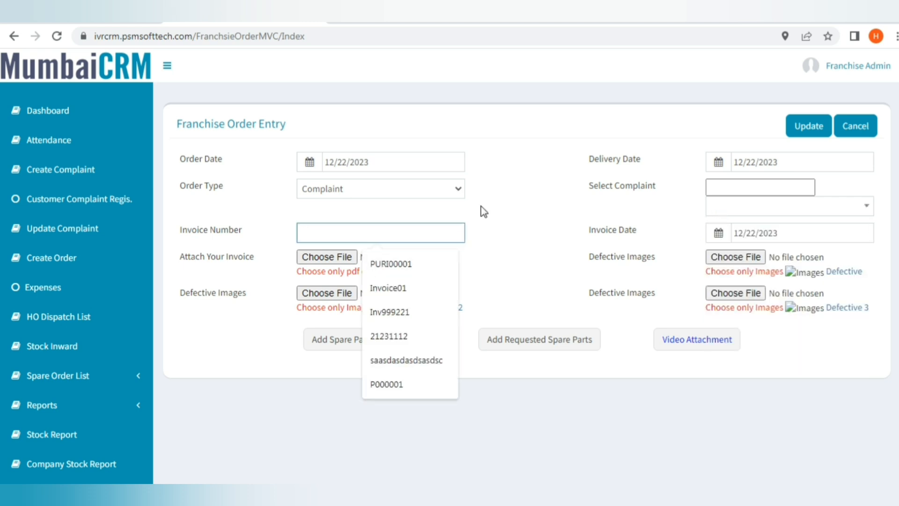
{"action": "left_click", "coordinate": [391, 197]}
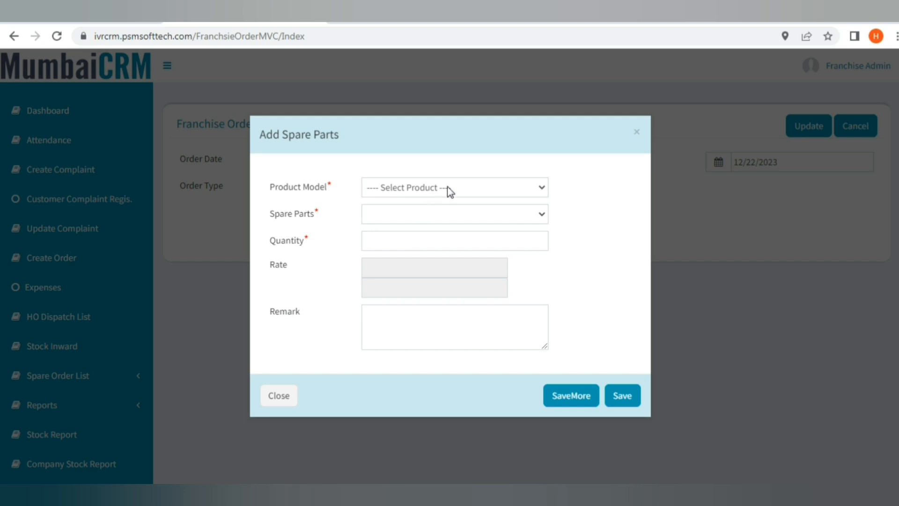
Add 2 Button Brass for model 2003 MB /Matt Black/15mm, save the line, and update the order.
{"action": "left_click", "coordinate": [448, 187]}
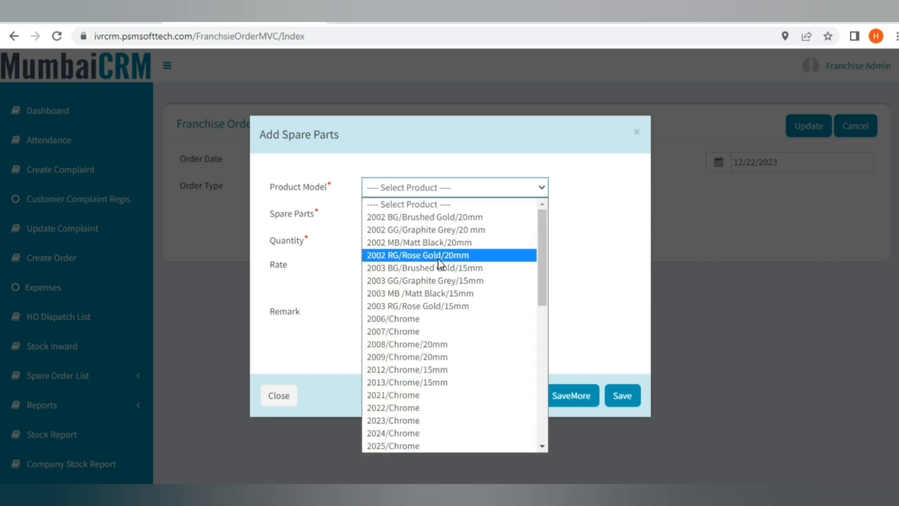
{"action": "left_click", "coordinate": [436, 293]}
{"action": "left_click", "coordinate": [412, 217]}
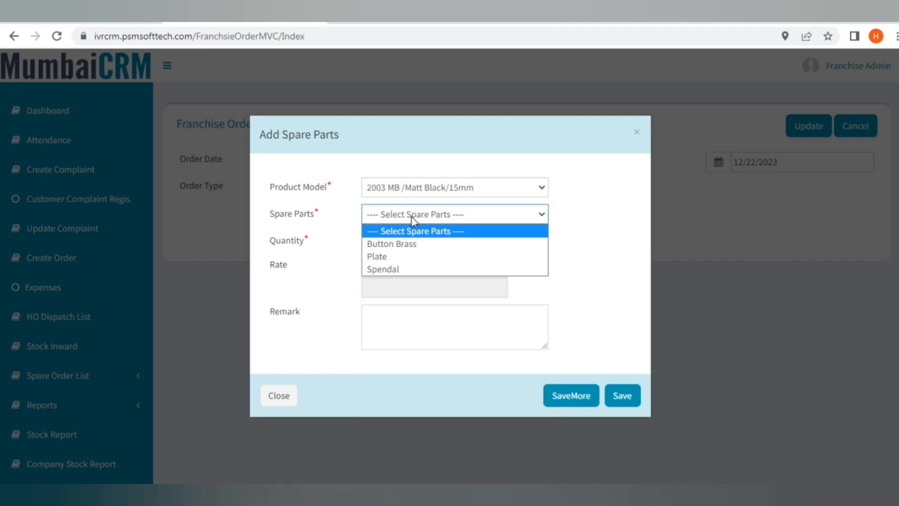
{"action": "left_click", "coordinate": [408, 245]}
{"action": "left_click", "coordinate": [407, 248]}
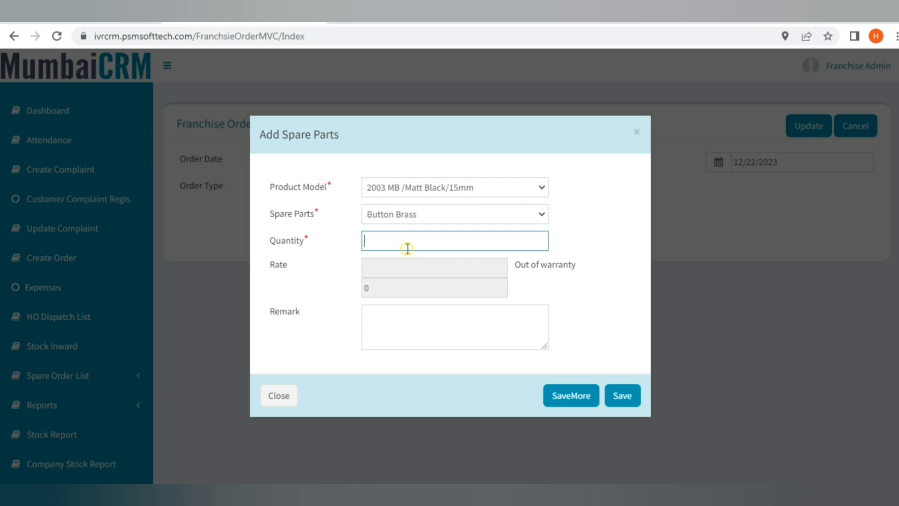
{"action": "type", "text": "2"}
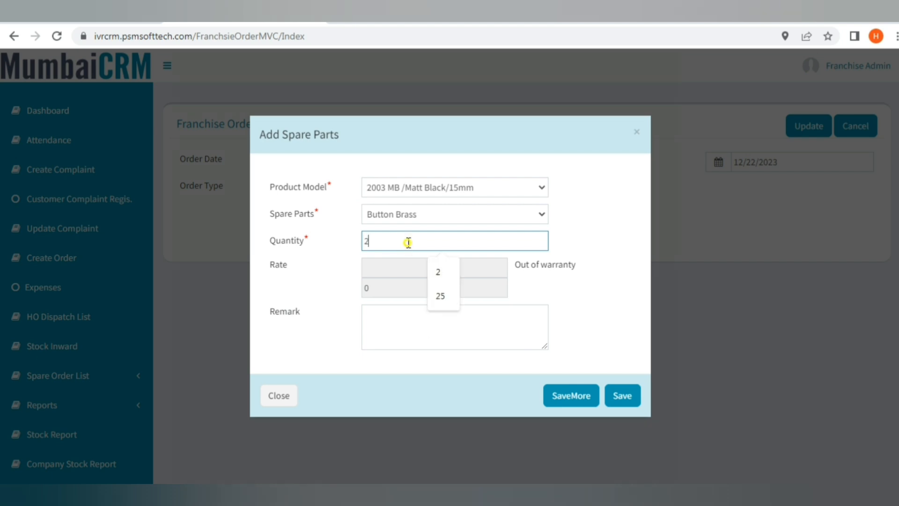
{"action": "left_click", "coordinate": [552, 294]}
{"action": "left_click", "coordinate": [456, 333]}
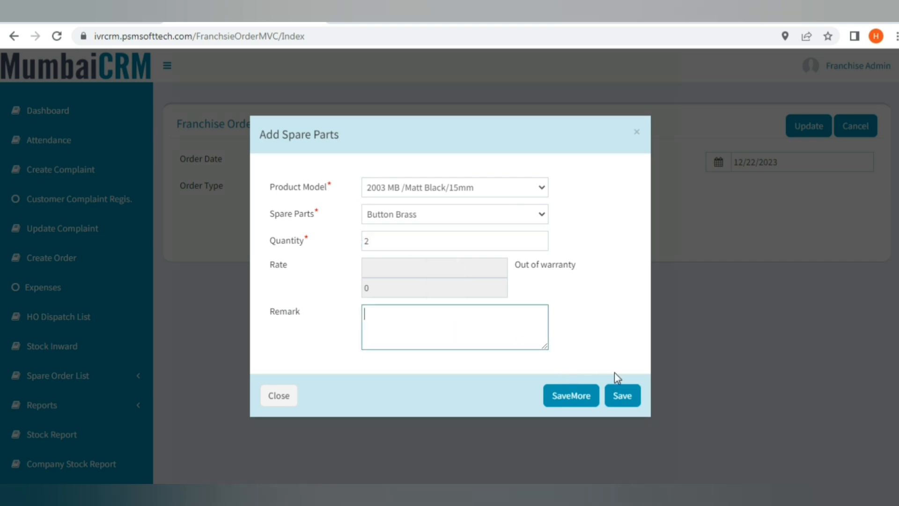
{"action": "left_click", "coordinate": [617, 395]}
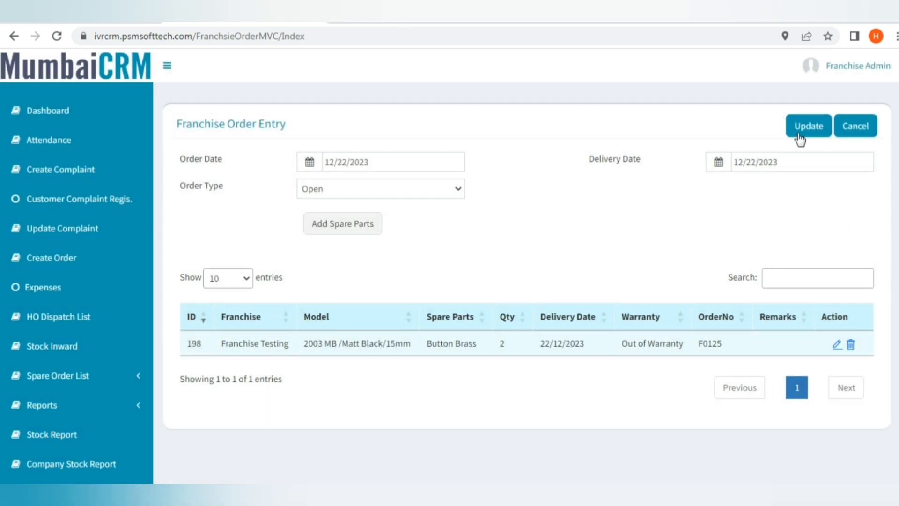
{"action": "left_click", "coordinate": [798, 133]}
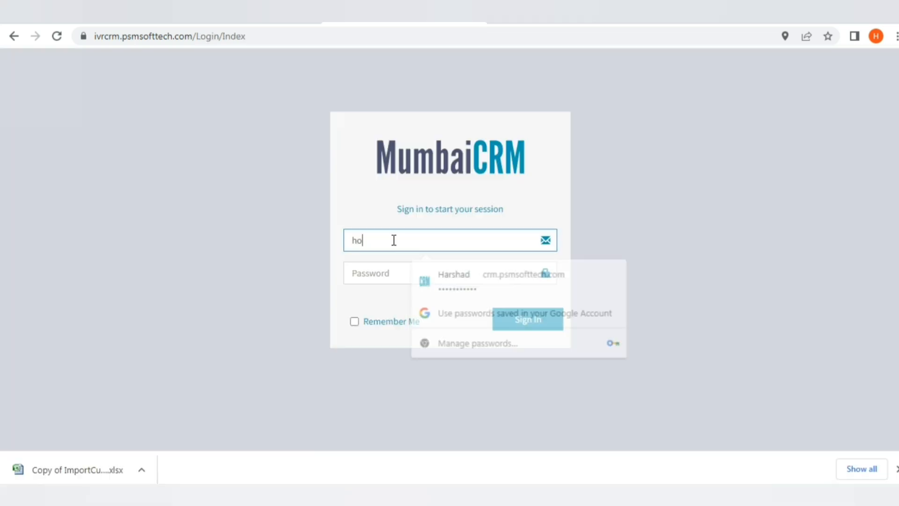
{"action": "key", "text": "Tab"}
Sign in as head office and open order F0124 from the Franchise Order List.
{"action": "type", "text": "••"}
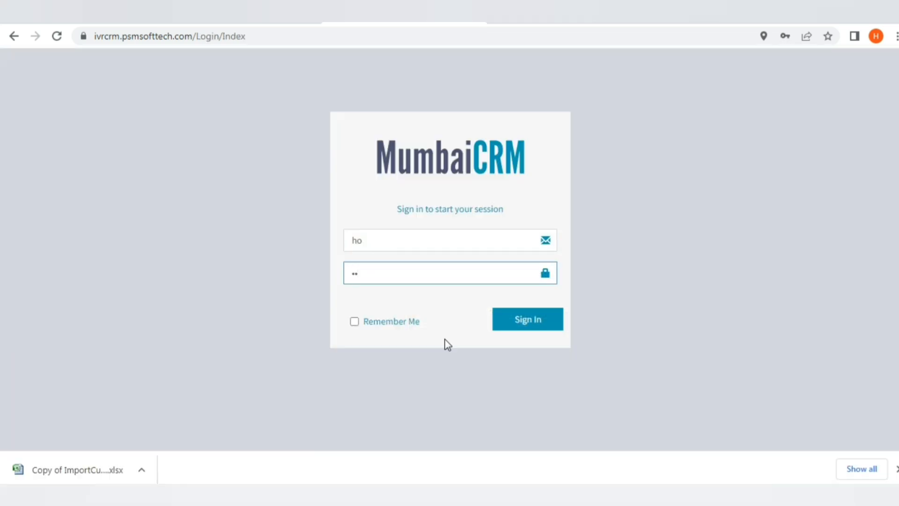
{"action": "left_click", "coordinate": [512, 328]}
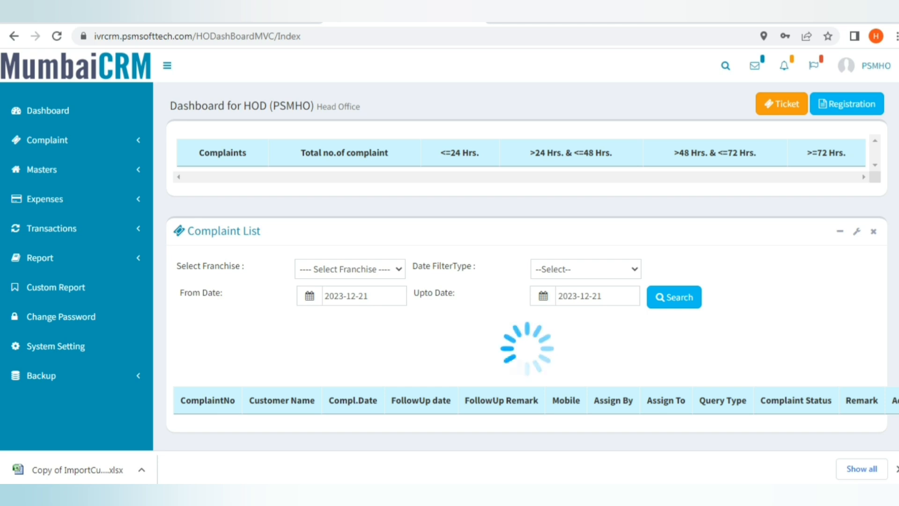
{"action": "left_click", "coordinate": [816, 71]}
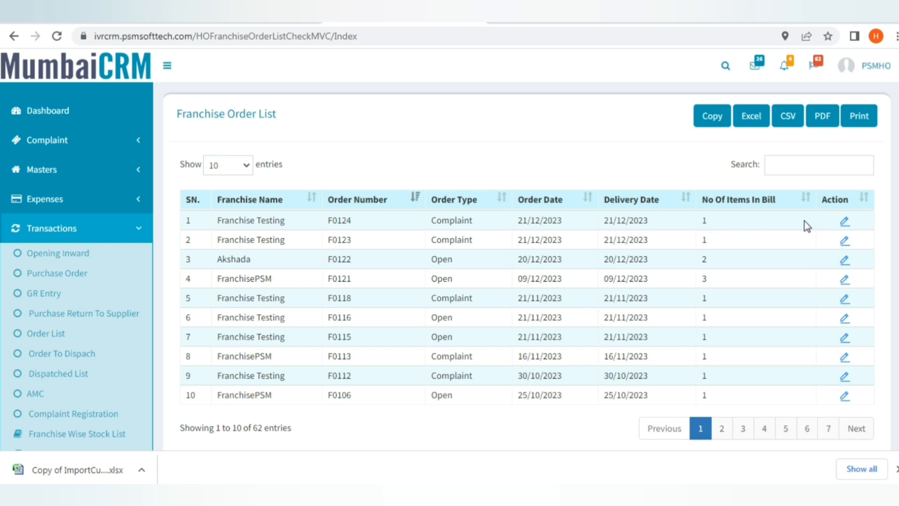
{"action": "left_click", "coordinate": [845, 222]}
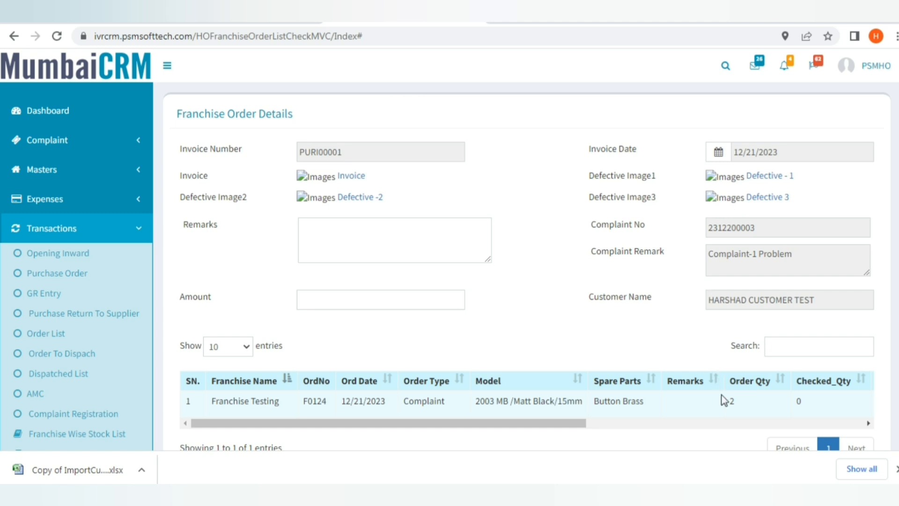
Enter a remark and order amount 5400, reviewing the line's check quantity, rate and discount.
{"action": "left_click", "coordinate": [386, 230]}
{"action": "type", "text": "R"}
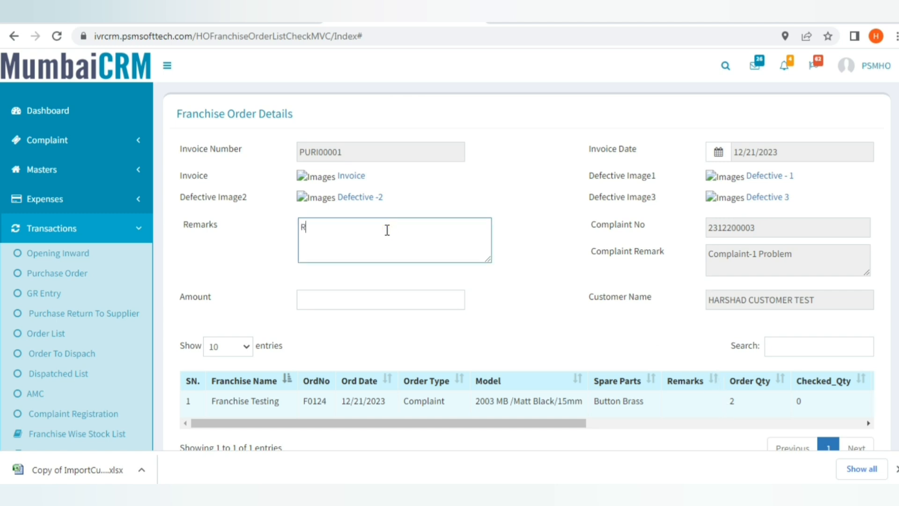
{"action": "type", "text": "emak"}
{"action": "left_click", "coordinate": [313, 300]}
{"action": "type", "text": "5400"}
{"action": "left_click_drag", "start_coordinate": [516, 423], "coordinate": [712, 438]}
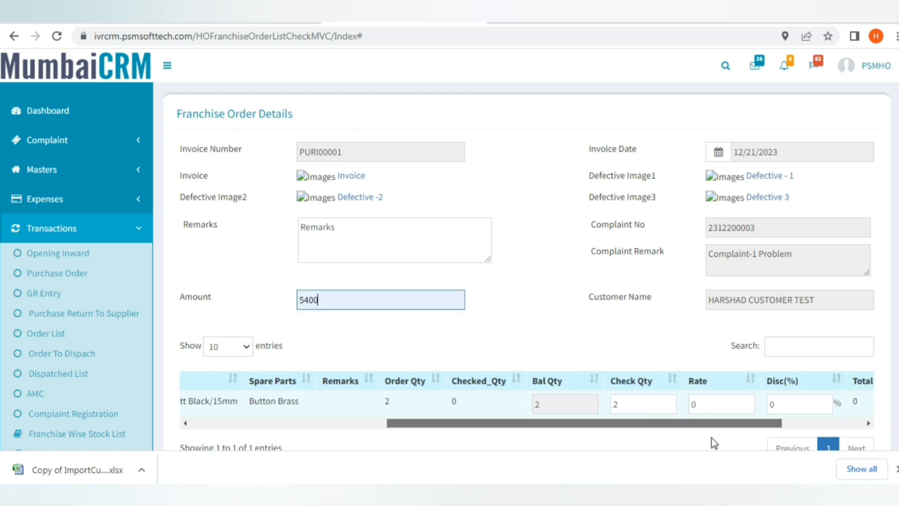
{"action": "left_click", "coordinate": [660, 406]}
{"action": "left_click", "coordinate": [713, 405]}
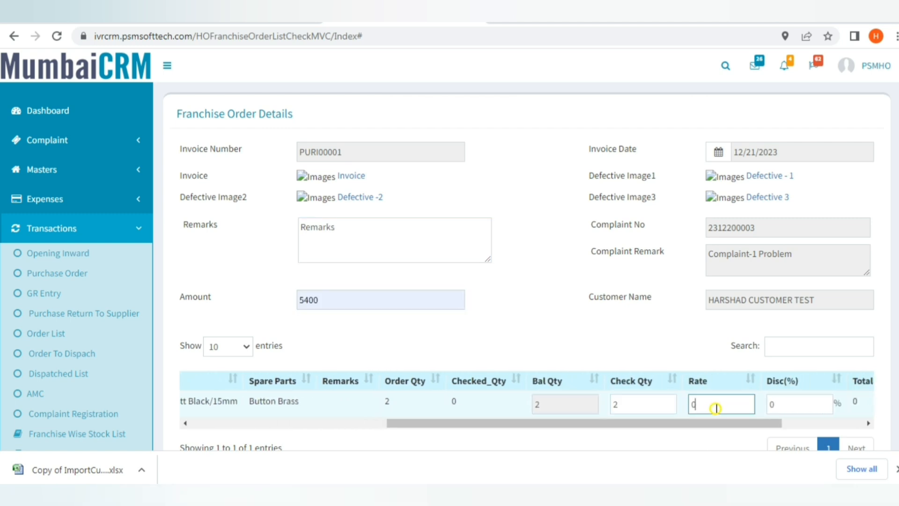
{"action": "left_click", "coordinate": [786, 405]}
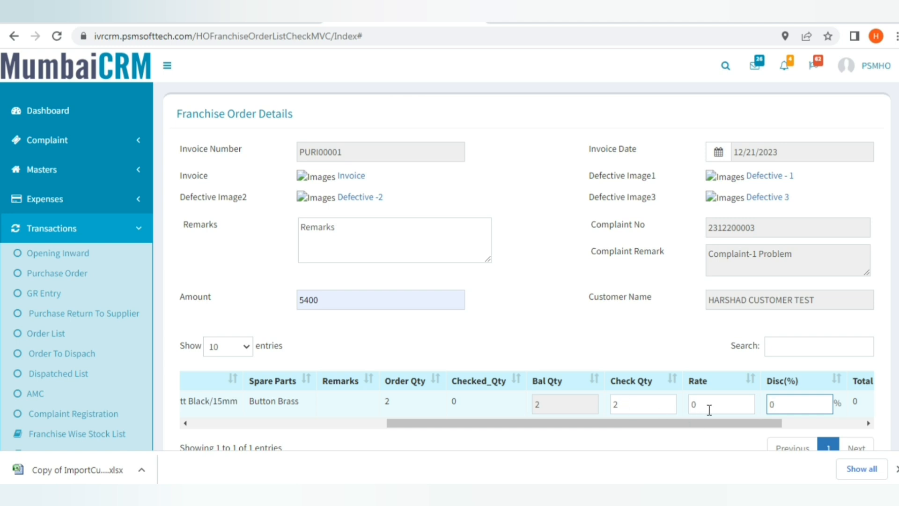
Set the Button Brass line to In Warranty, tick it, and mark the order checked.
{"action": "scroll", "coordinate": [843, 375], "scroll_direction": "down", "scroll_amount": 2}
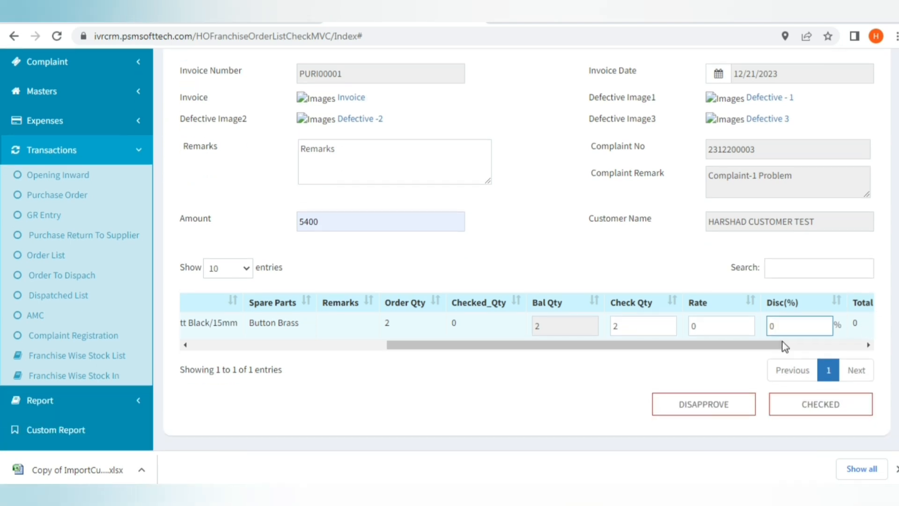
{"action": "left_click_drag", "start_coordinate": [785, 347], "coordinate": [866, 349]}
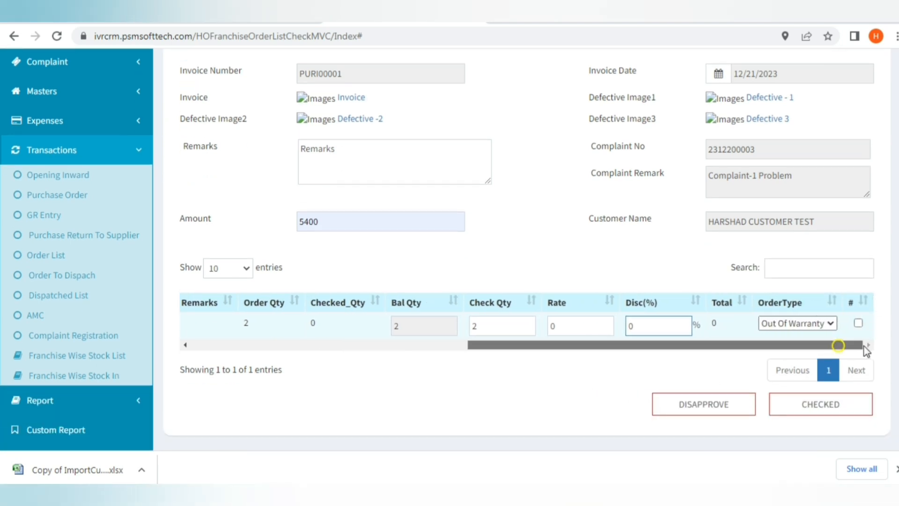
{"action": "left_click", "coordinate": [819, 324]}
{"action": "left_click", "coordinate": [796, 334]}
{"action": "left_click", "coordinate": [858, 323]}
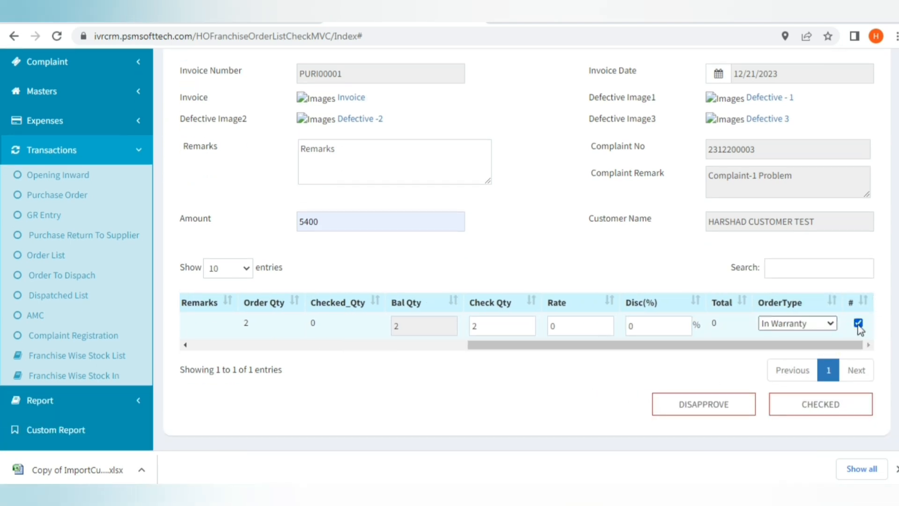
{"action": "left_click", "coordinate": [796, 419]}
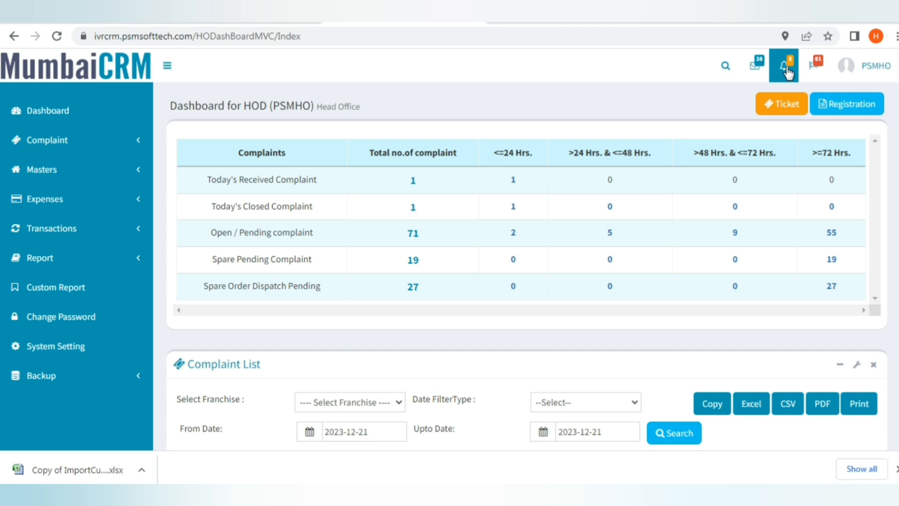
Open F0124 from Pending For Approval, add remark 'Order approved', and approve all its lines.
{"action": "left_click", "coordinate": [787, 70]}
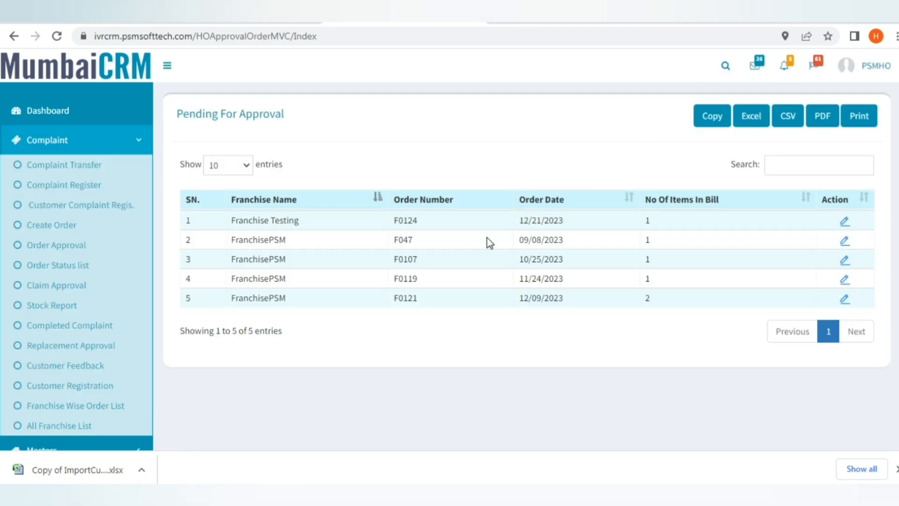
{"action": "left_click", "coordinate": [846, 223]}
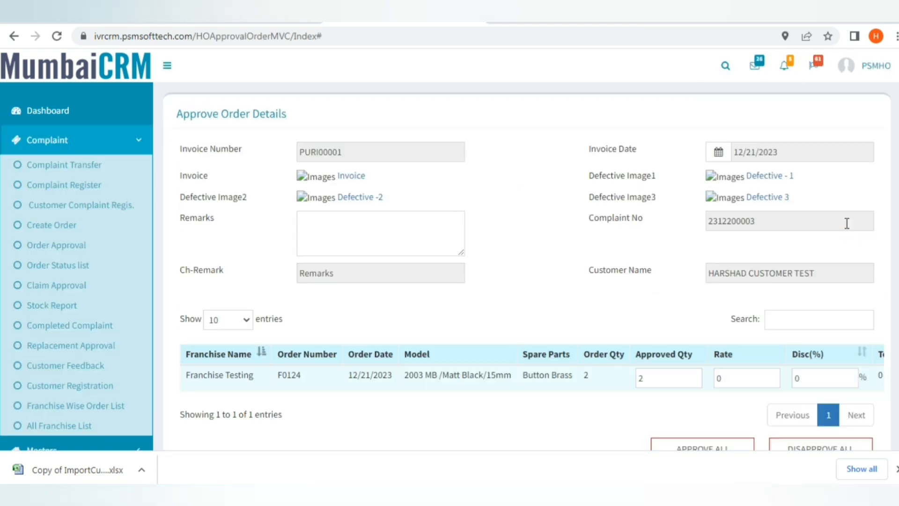
{"action": "left_click", "coordinate": [393, 227]}
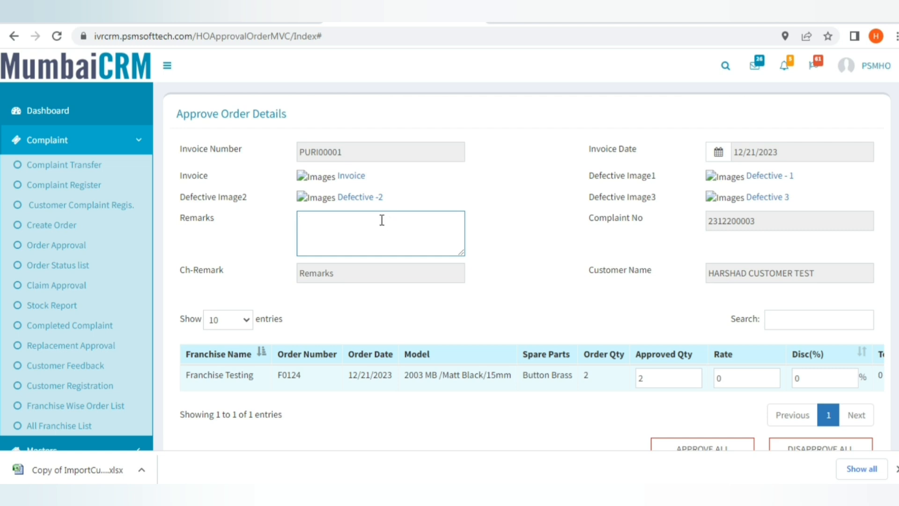
{"action": "type", "text": "Order approved"}
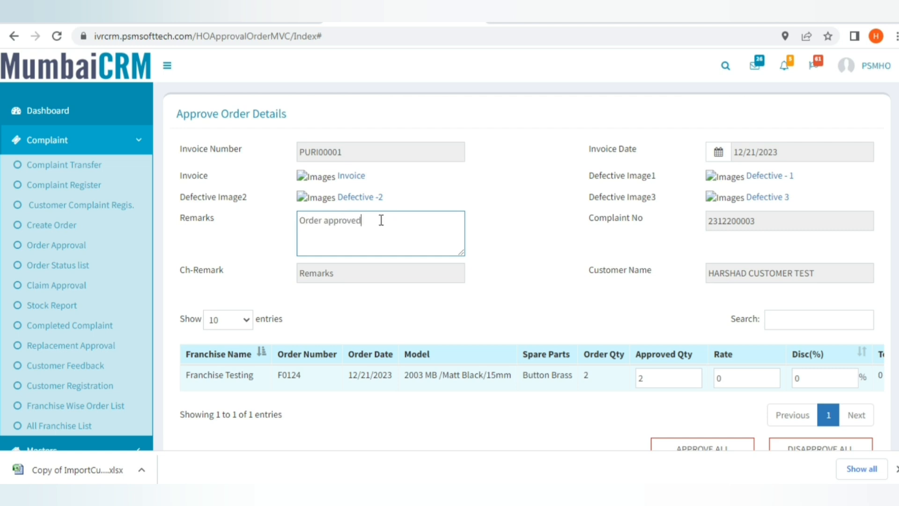
{"action": "scroll", "coordinate": [890, 375], "scroll_direction": "down", "scroll_amount": 1}
{"action": "scroll", "coordinate": [863, 342], "scroll_direction": "down", "scroll_amount": 1}
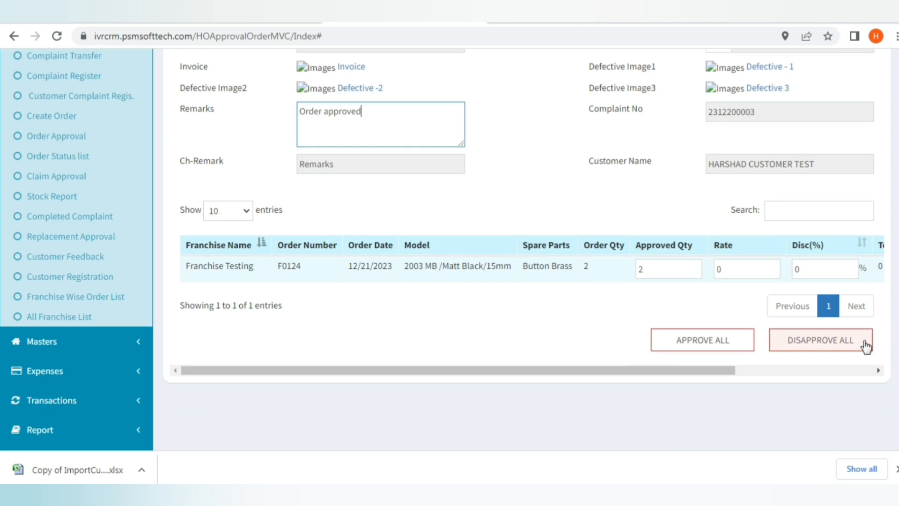
{"action": "left_click", "coordinate": [837, 371]}
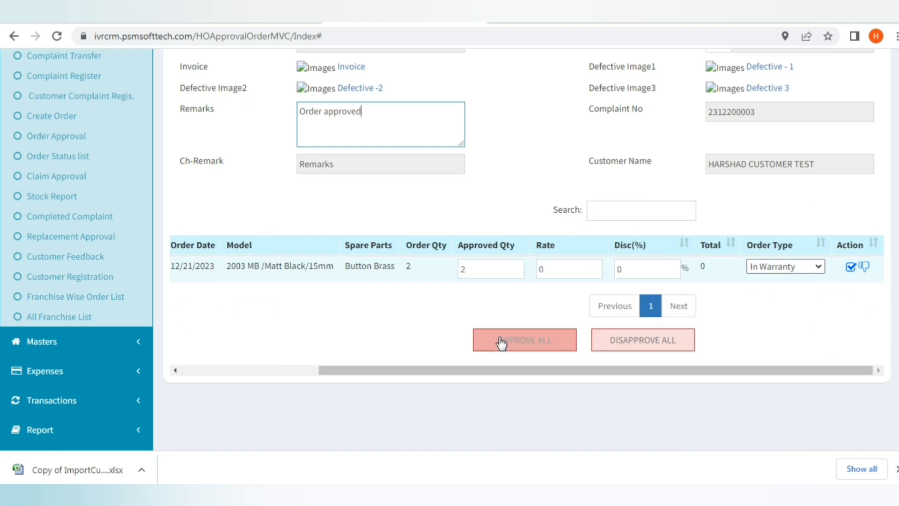
{"action": "left_click", "coordinate": [568, 270]}
{"action": "left_click", "coordinate": [619, 274]}
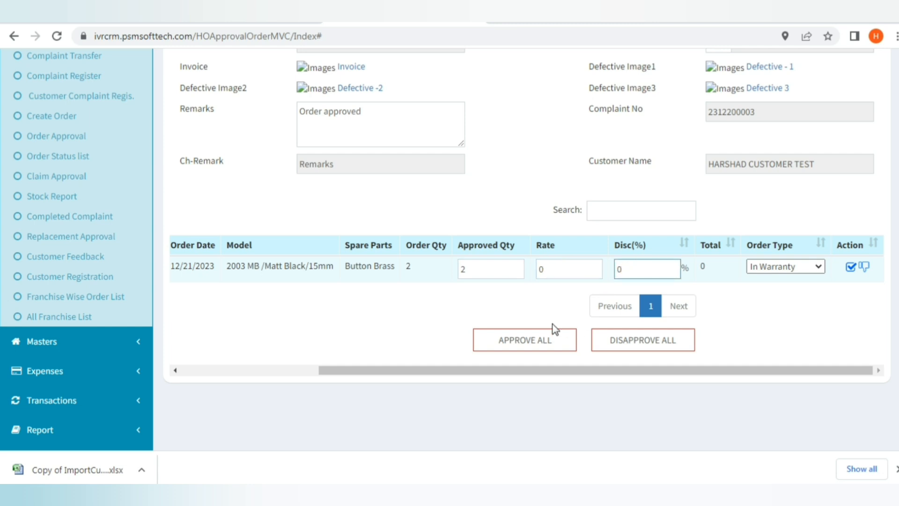
{"action": "left_click", "coordinate": [526, 336]}
{"action": "left_click", "coordinate": [563, 119]}
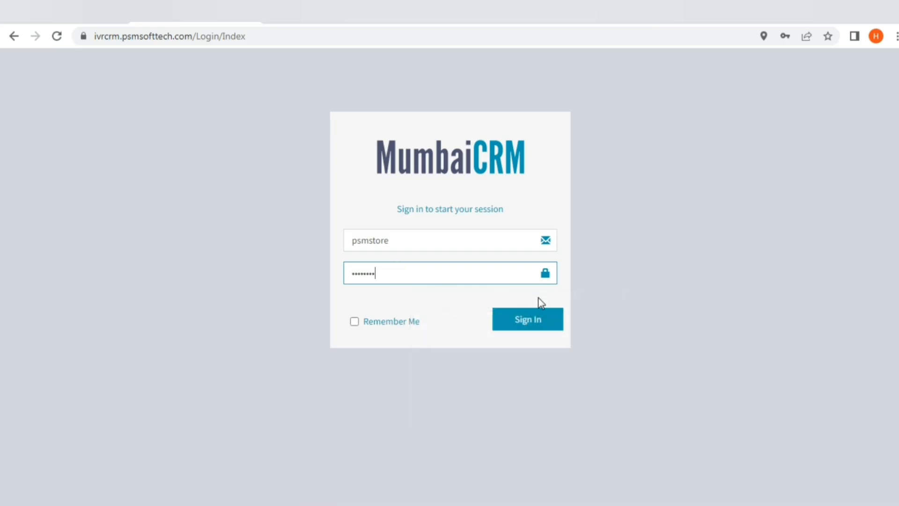
Sign in as the store user and open order F098 from the dispatch pending list.
{"action": "left_click", "coordinate": [535, 328]}
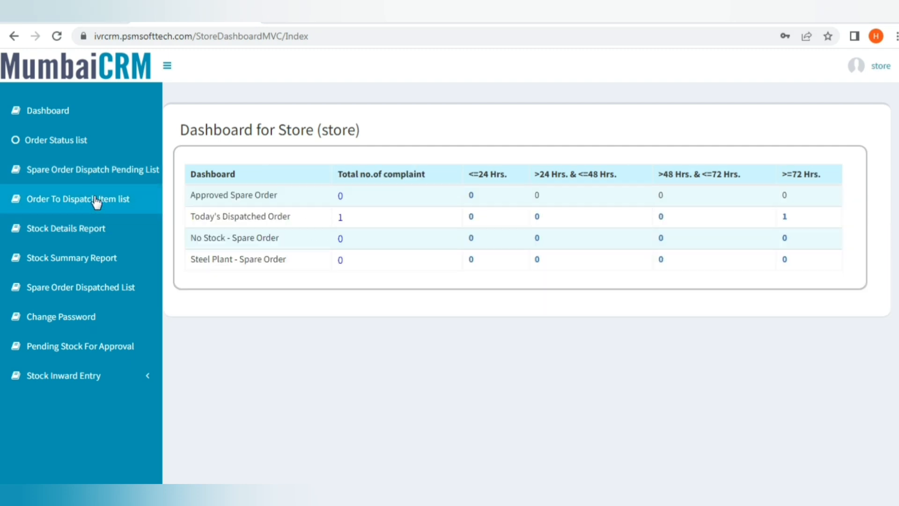
{"action": "left_click", "coordinate": [103, 170]}
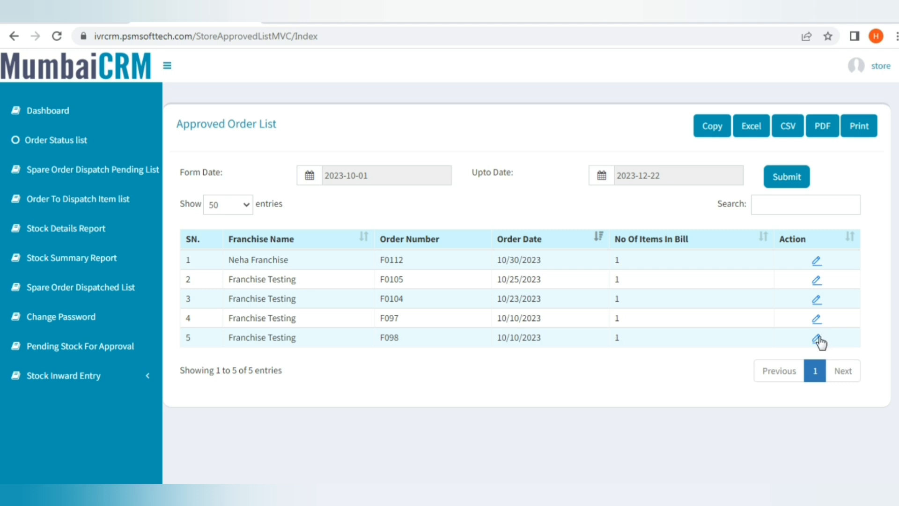
{"action": "left_click", "coordinate": [818, 338]}
Choose courier Aquant and enter remark 'Order Dispatched' with document number Doc0001.
{"action": "left_click", "coordinate": [405, 165]}
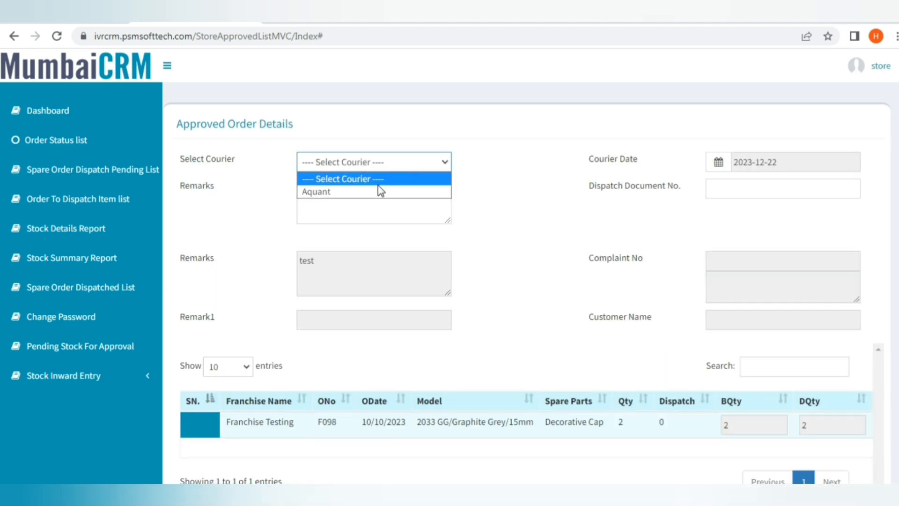
{"action": "left_click", "coordinate": [377, 188]}
{"action": "left_click", "coordinate": [374, 169]}
{"action": "left_click", "coordinate": [369, 190]}
{"action": "left_click", "coordinate": [366, 196]}
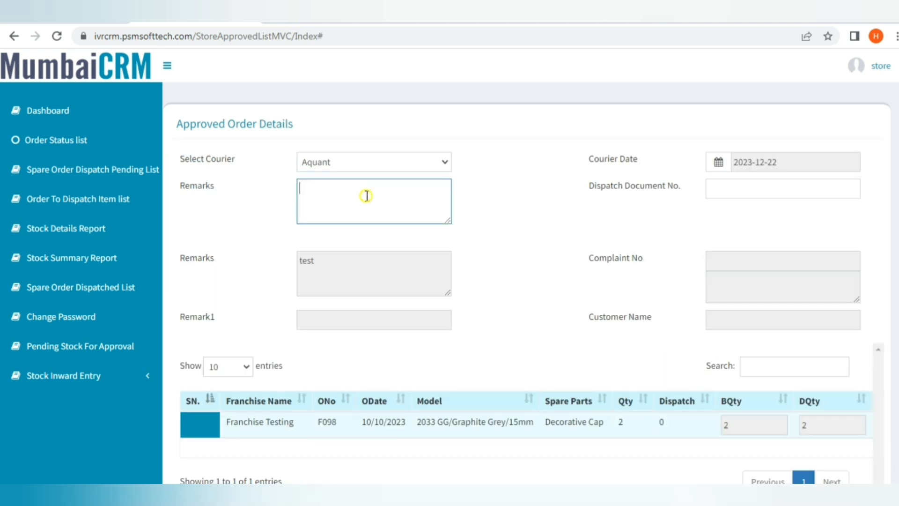
{"action": "type", "text": "Remark, Order Dispatched"}
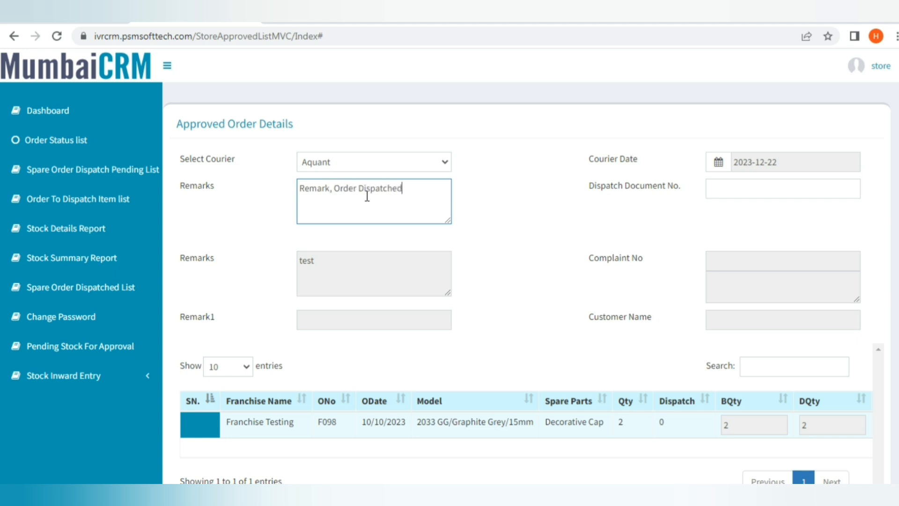
{"action": "key", "text": "Tab"}
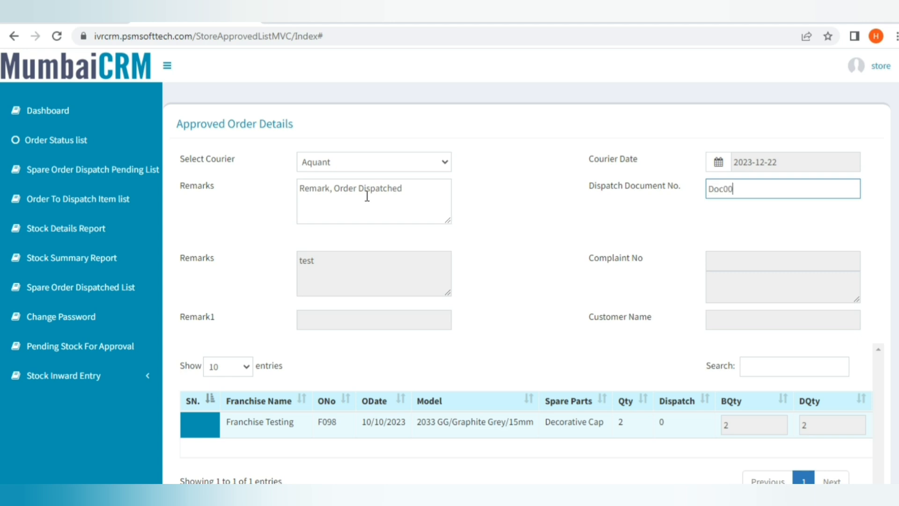
Take the Decorative Cap from Main Godown, tick it, and dispatch the order.
{"action": "scroll", "coordinate": [651, 389], "scroll_direction": "down", "scroll_amount": 3}
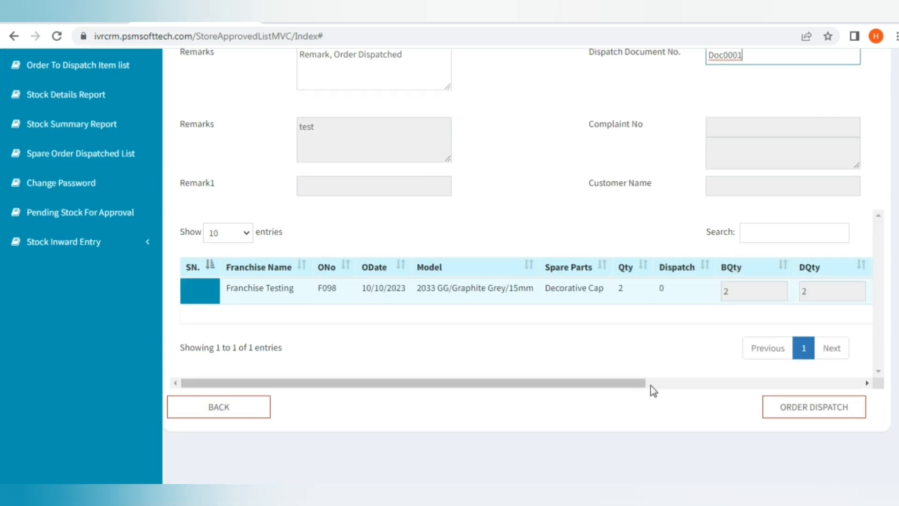
{"action": "left_click_drag", "start_coordinate": [645, 386], "coordinate": [861, 384]}
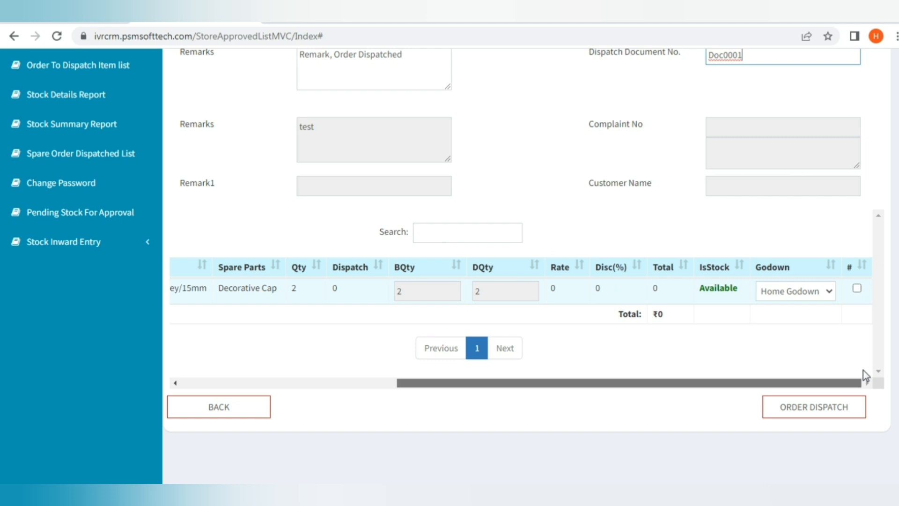
{"action": "left_click", "coordinate": [829, 291]}
{"action": "left_click", "coordinate": [804, 321]}
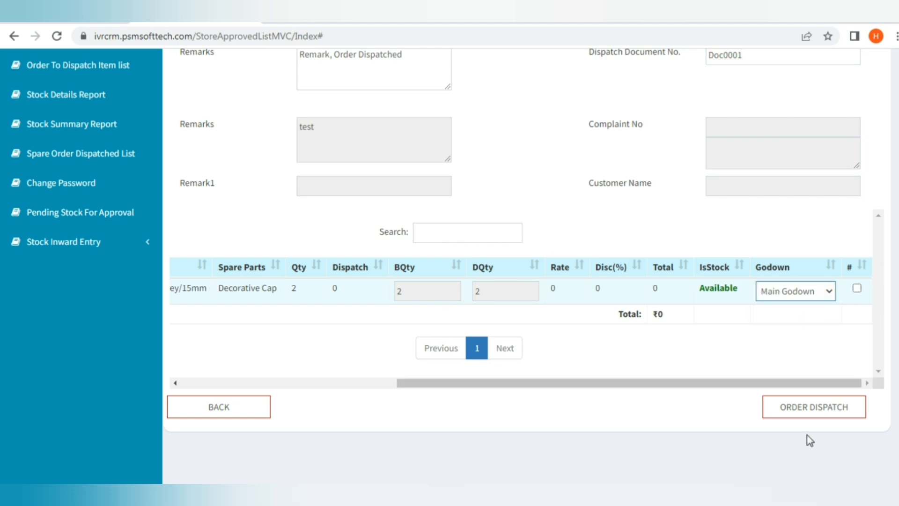
{"action": "left_click", "coordinate": [858, 289]}
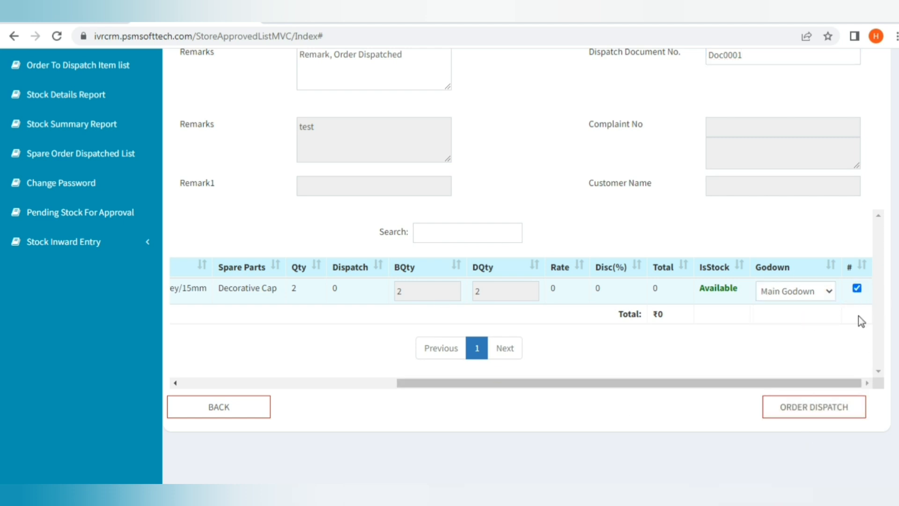
{"action": "left_click", "coordinate": [824, 412]}
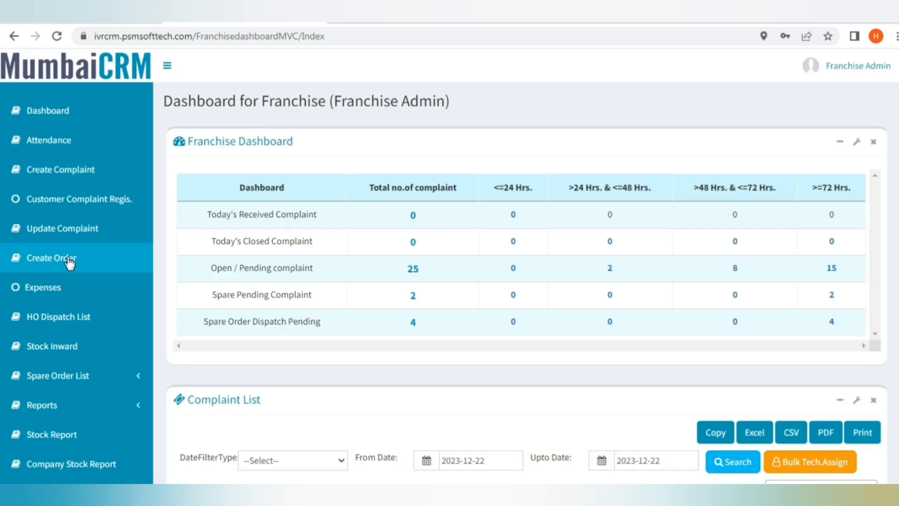
Open F0124 from the HO Dispatch List and confirm its 2 Button Brass as received.
{"action": "left_click", "coordinate": [89, 331]}
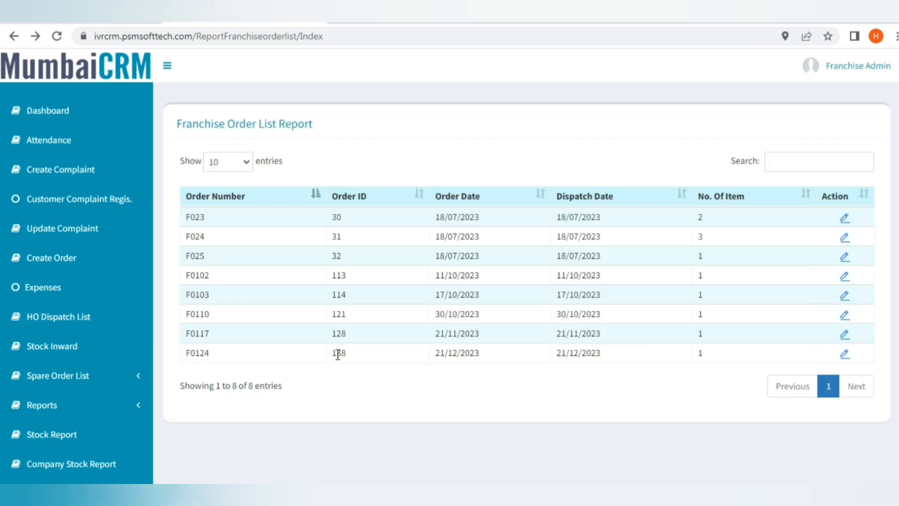
{"action": "left_click", "coordinate": [843, 356]}
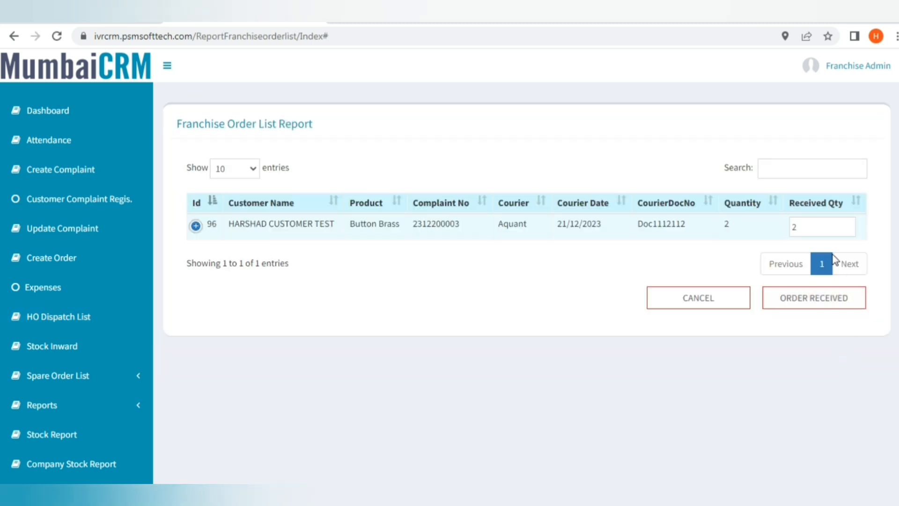
{"action": "left_click", "coordinate": [827, 227]}
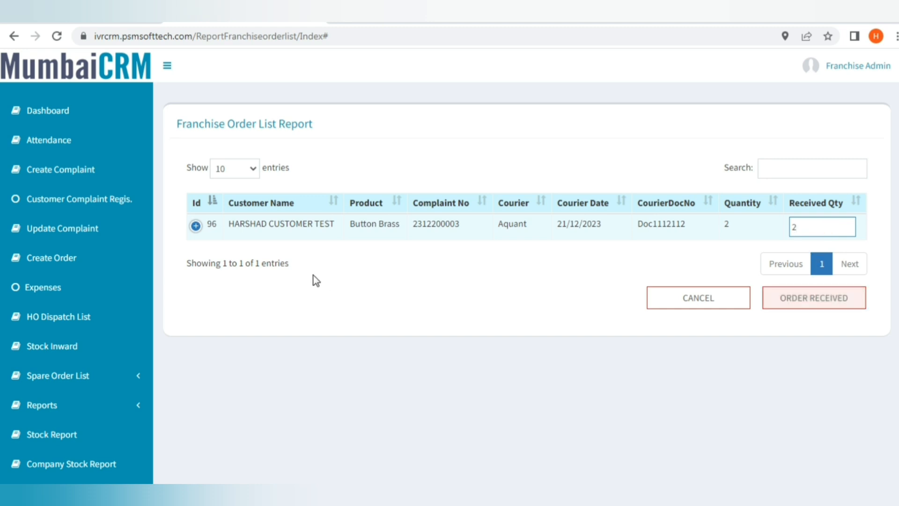
{"action": "left_click", "coordinate": [775, 299]}
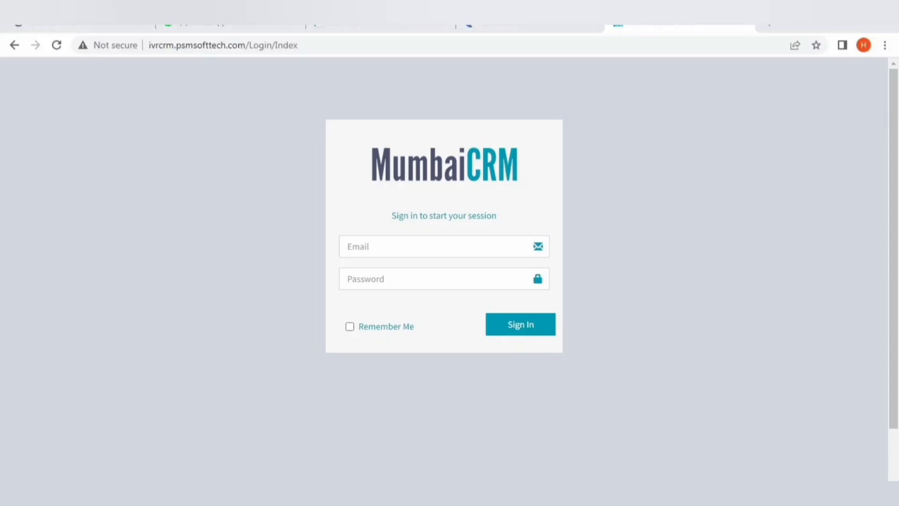
Sign in to the head office account with its email and password.
{"action": "left_click", "coordinate": [388, 236]}
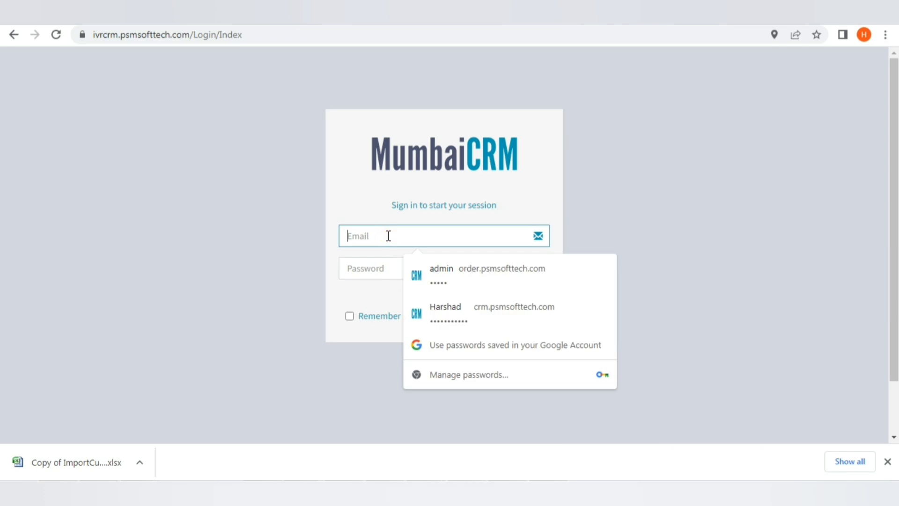
{"action": "type", "text": "ho"}
{"action": "key", "text": "Tab"}
{"action": "type", "text": "••"}
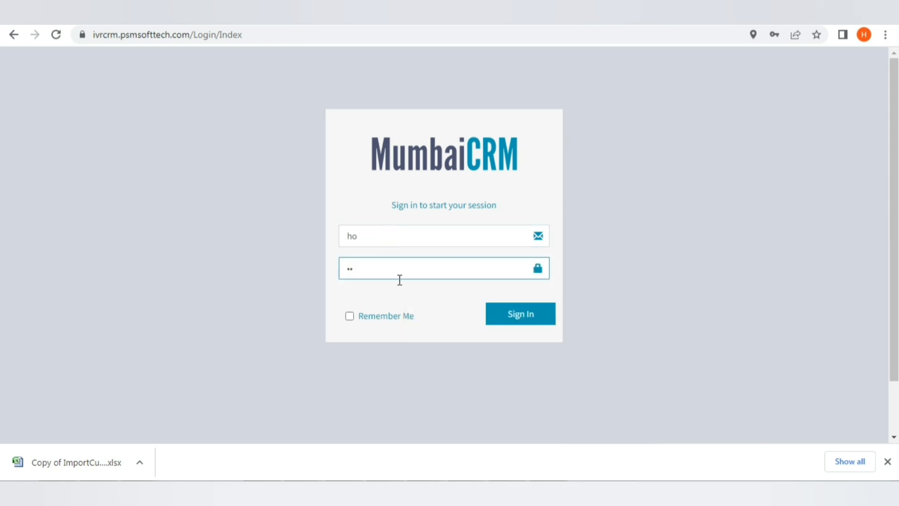
{"action": "left_click", "coordinate": [505, 323]}
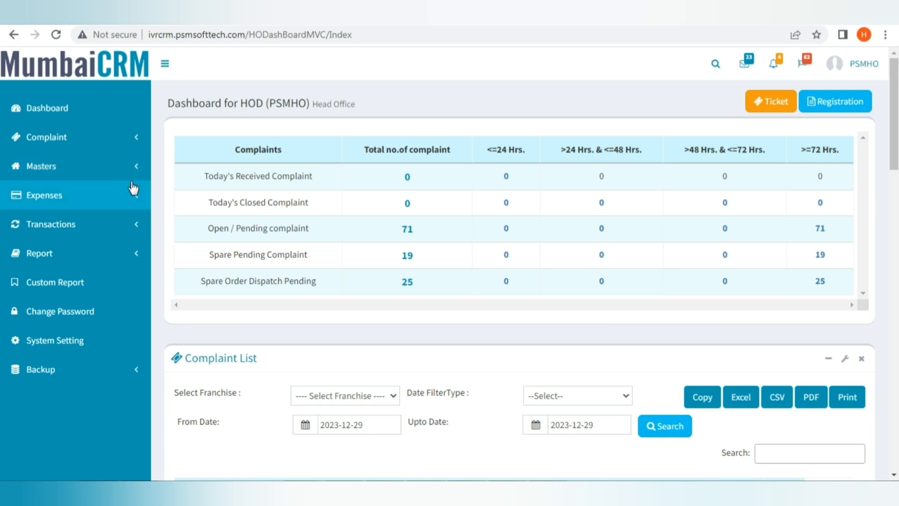
Browse the Expenses list, then expand Transactions and the Report section's complaint reports.
{"action": "left_click", "coordinate": [129, 194]}
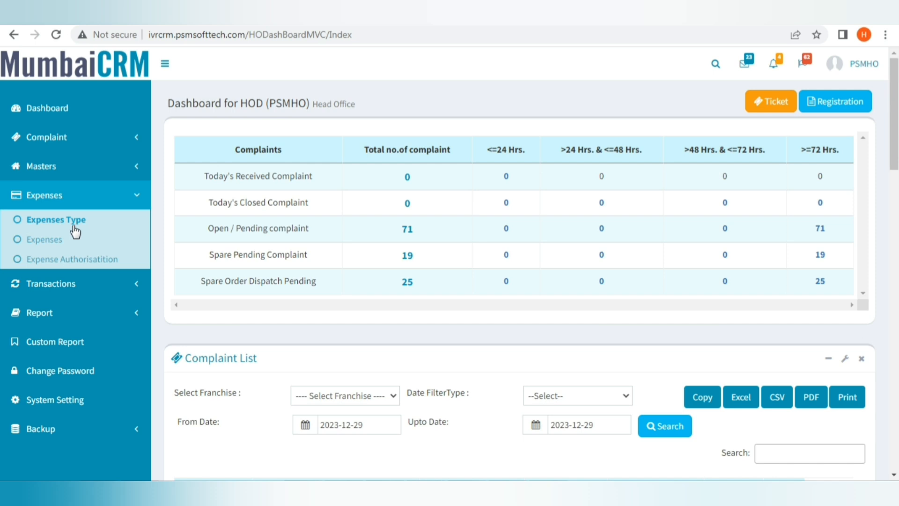
{"action": "left_click", "coordinate": [47, 240]}
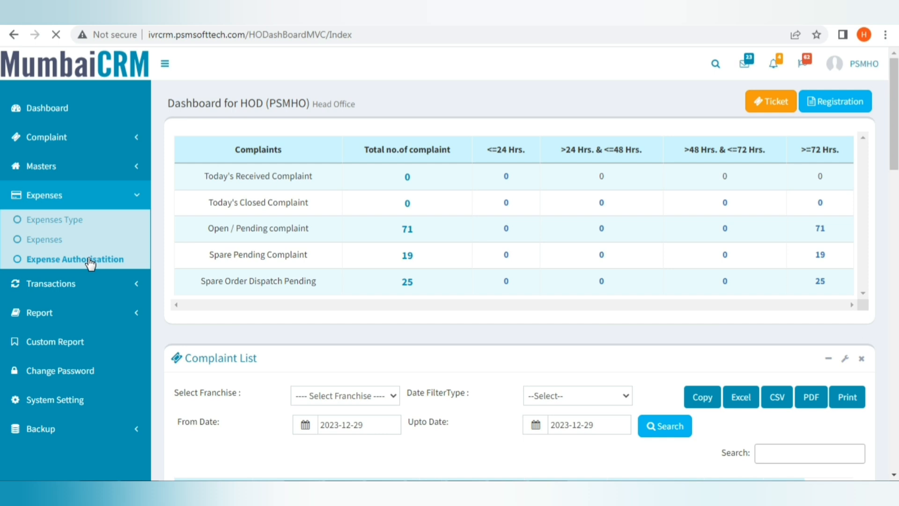
{"action": "left_click", "coordinate": [54, 34]}
{"action": "left_click", "coordinate": [125, 294]}
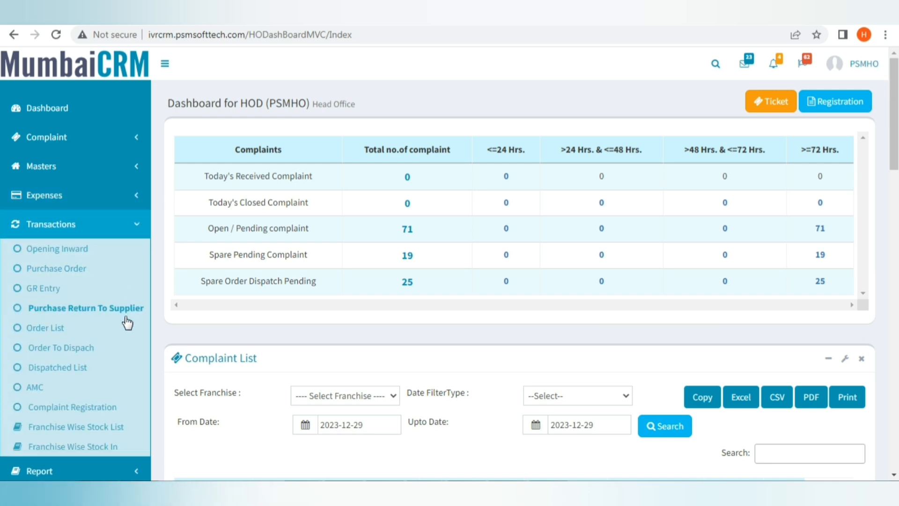
{"action": "left_click", "coordinate": [126, 227]}
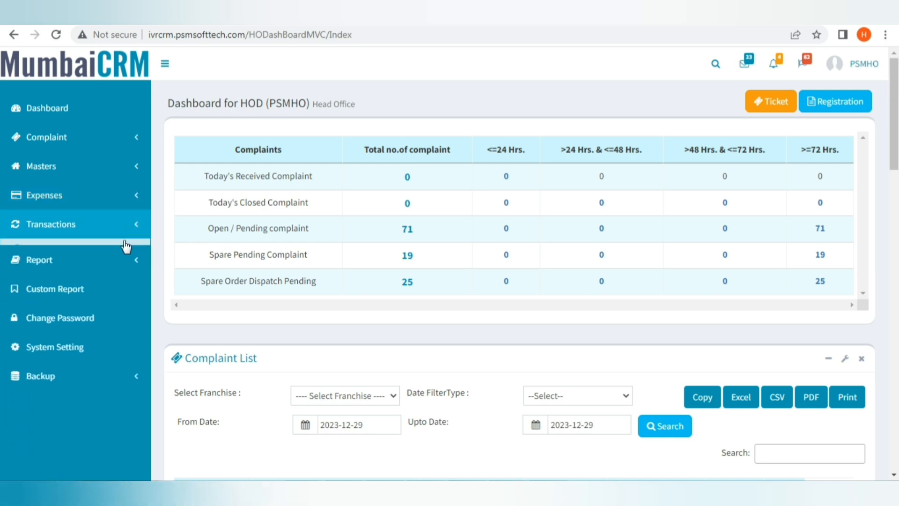
{"action": "left_click", "coordinate": [125, 256]}
{"action": "left_click", "coordinate": [114, 279]}
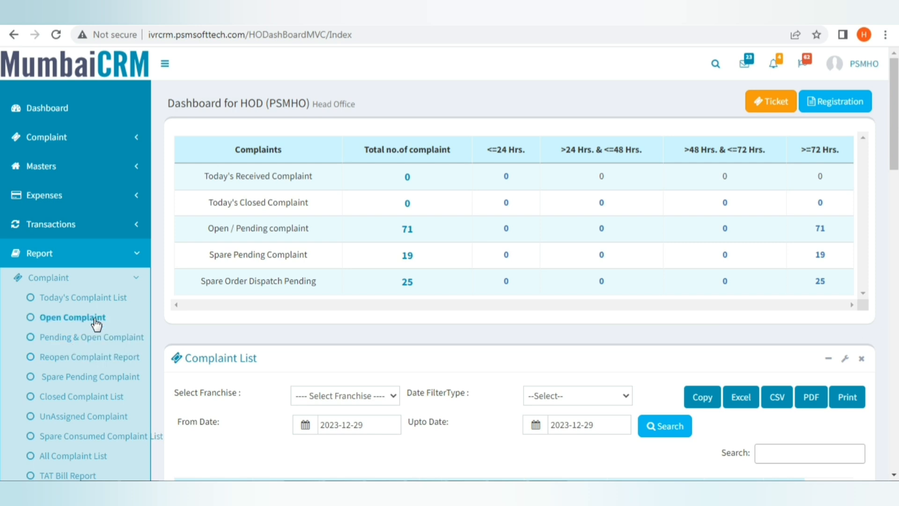
Browse the AMC and Other report lists, then open System Setting showing reopen time limit 50.
{"action": "left_click", "coordinate": [132, 280]}
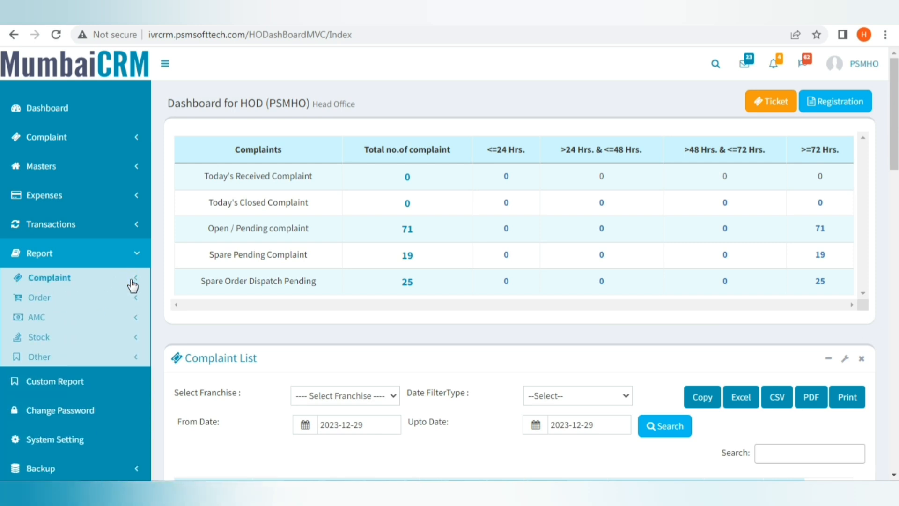
{"action": "left_click", "coordinate": [133, 321]}
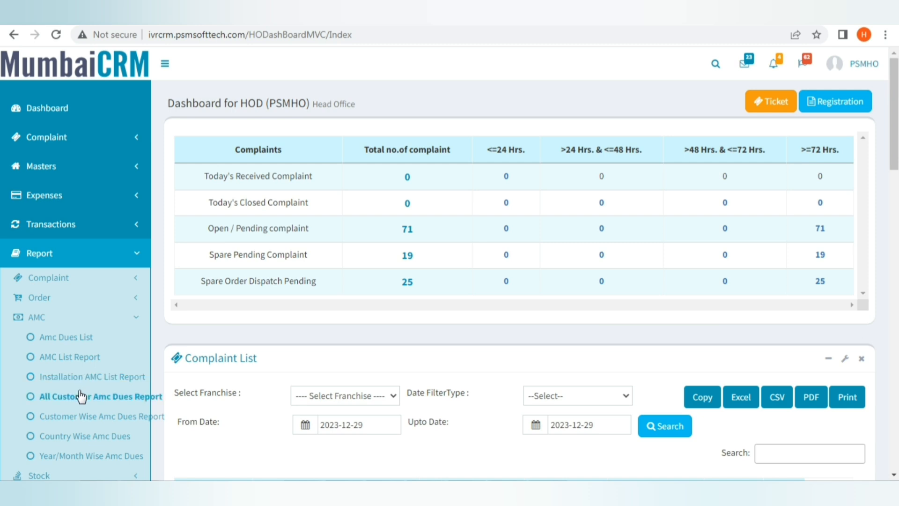
{"action": "left_click", "coordinate": [133, 323]}
{"action": "left_click", "coordinate": [135, 360]}
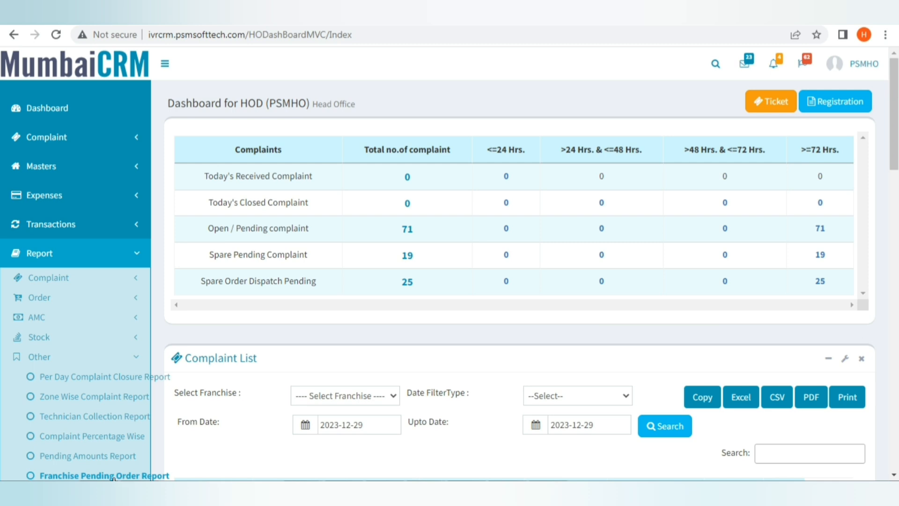
{"action": "scroll", "coordinate": [114, 479], "scroll_direction": "down", "scroll_amount": 1}
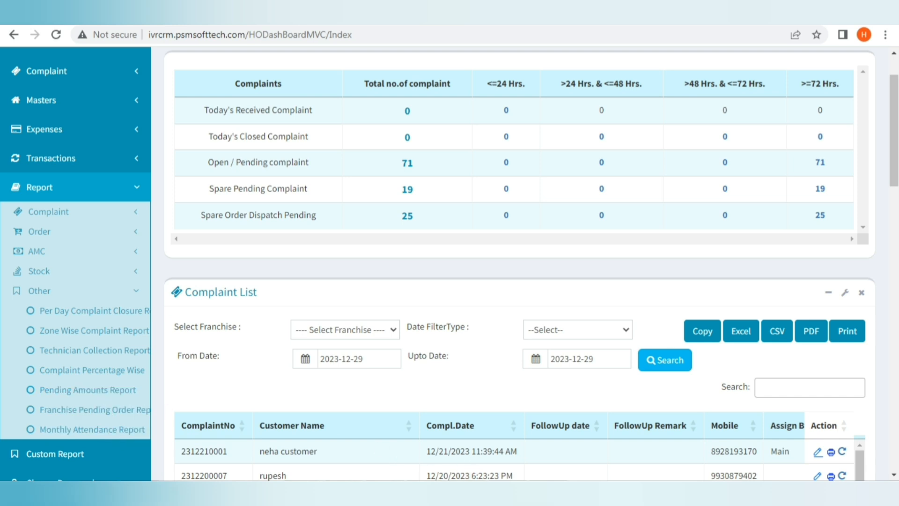
{"action": "scroll", "coordinate": [80, 231], "scroll_direction": "down", "scroll_amount": 3}
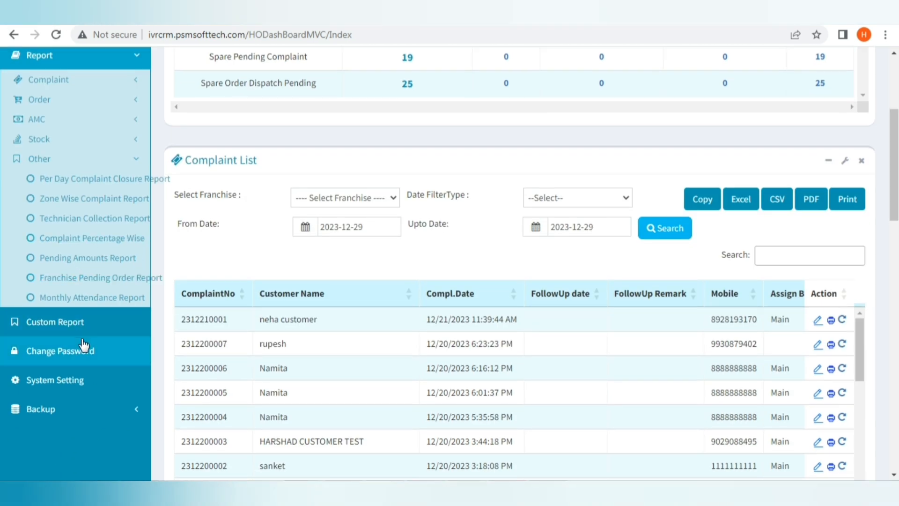
{"action": "left_click", "coordinate": [88, 382]}
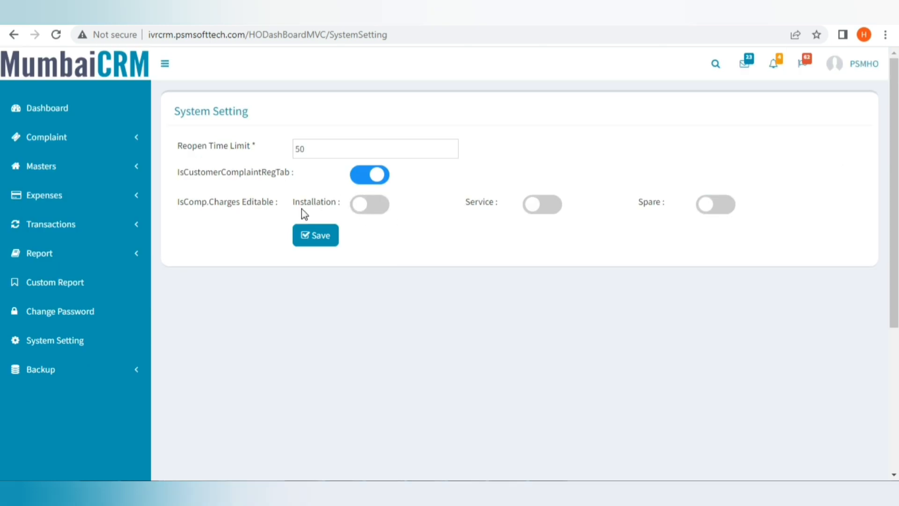